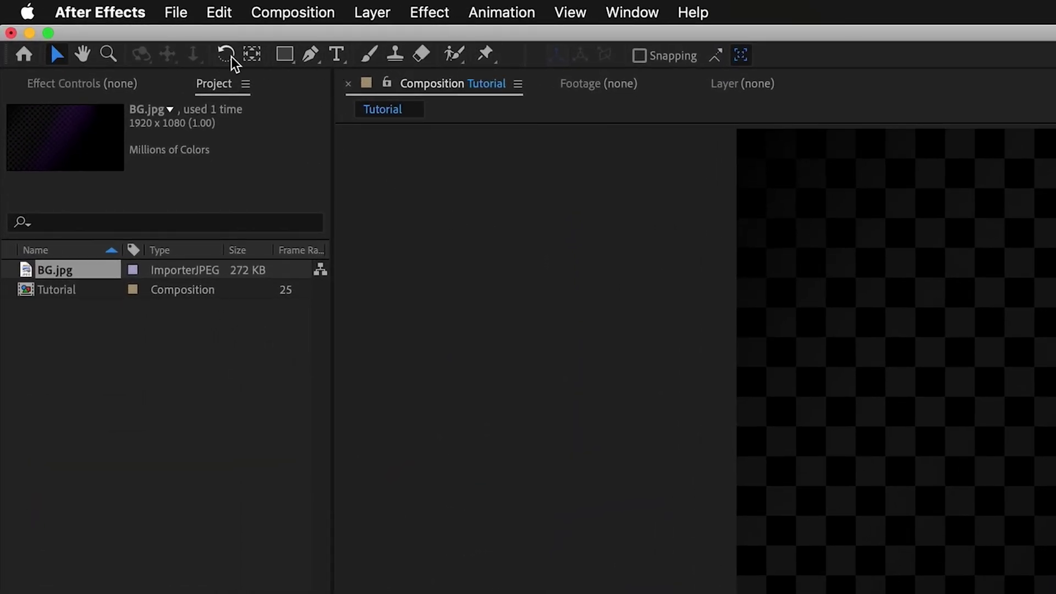
- Activate the Rectangle tool from the shape tools
click(286, 60)
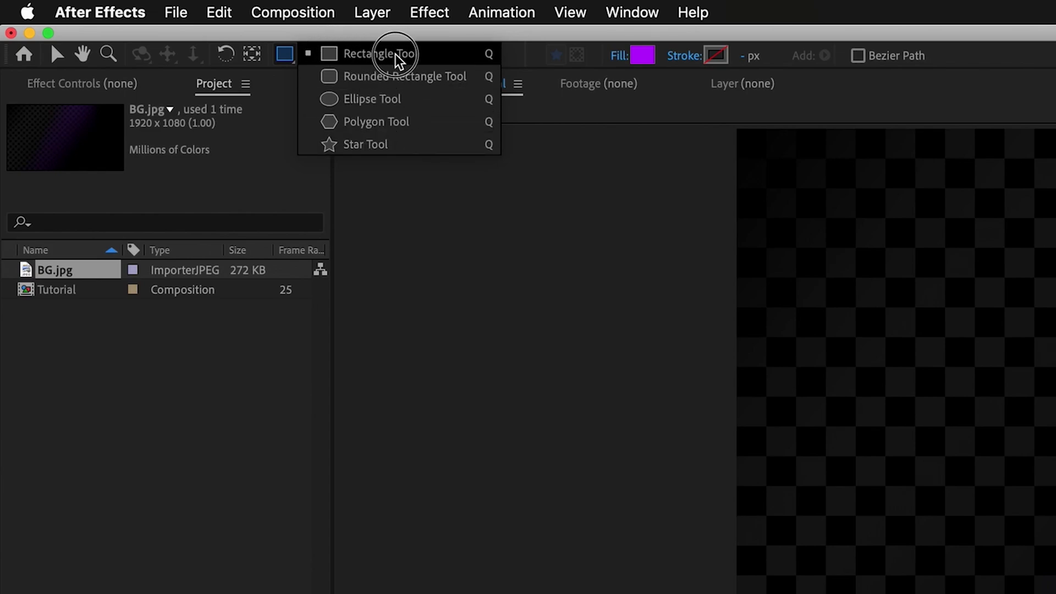
click(365, 62)
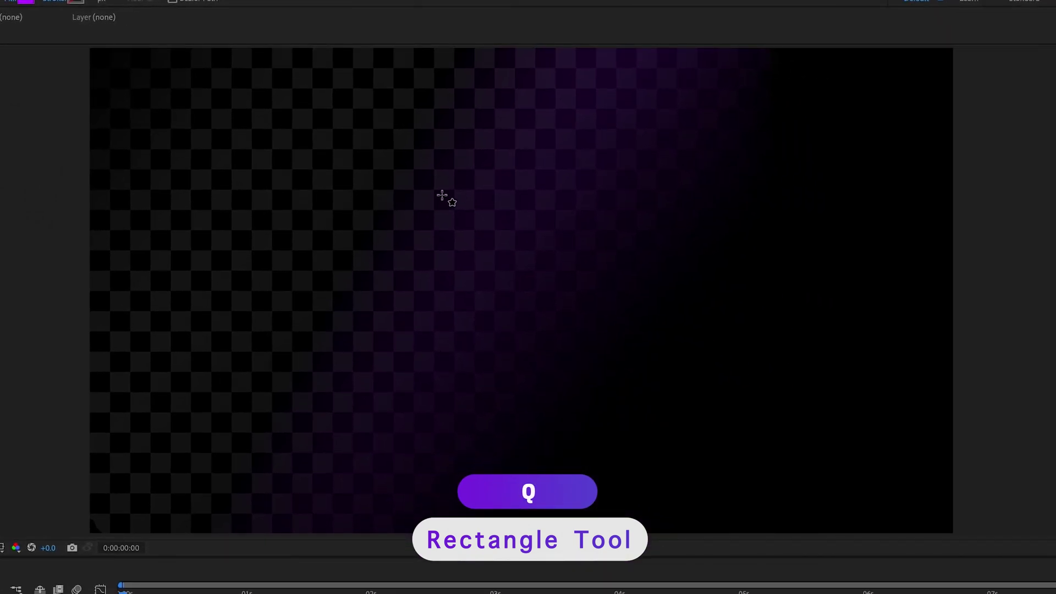
click(380, 187)
mouse_move(379, 186)
mouse_down()
mouse_move(540, 254)
mouse_move(688, 351)
mouse_move(655, 404)
mouse_move(240, 317)
mouse_move(316, 128)
mouse_move(646, 193)
mouse_move(660, 327)
mouse_move(628, 353)
mouse_up()
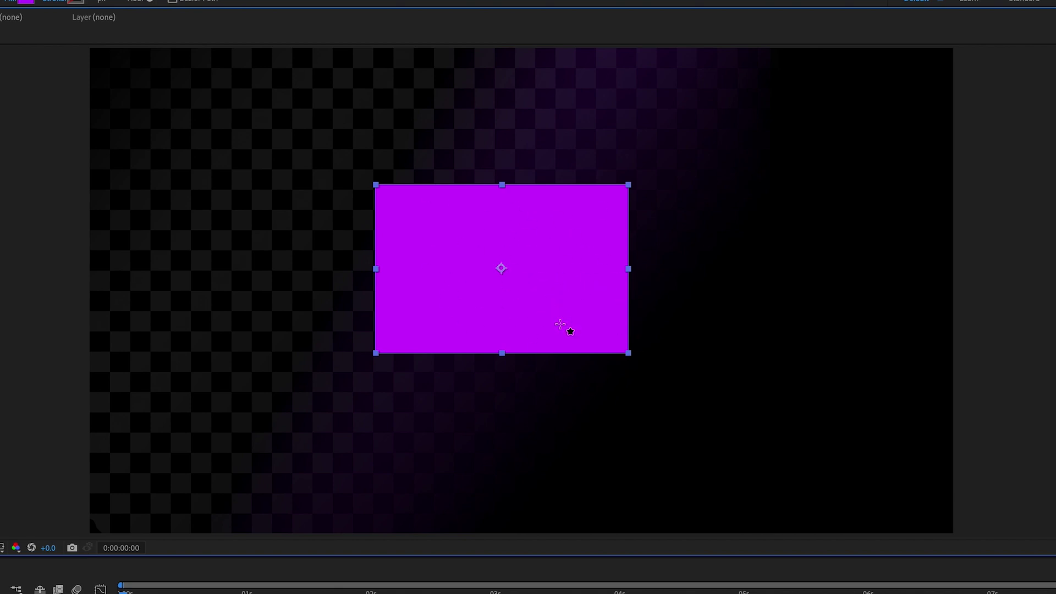
key(ctrl+z)
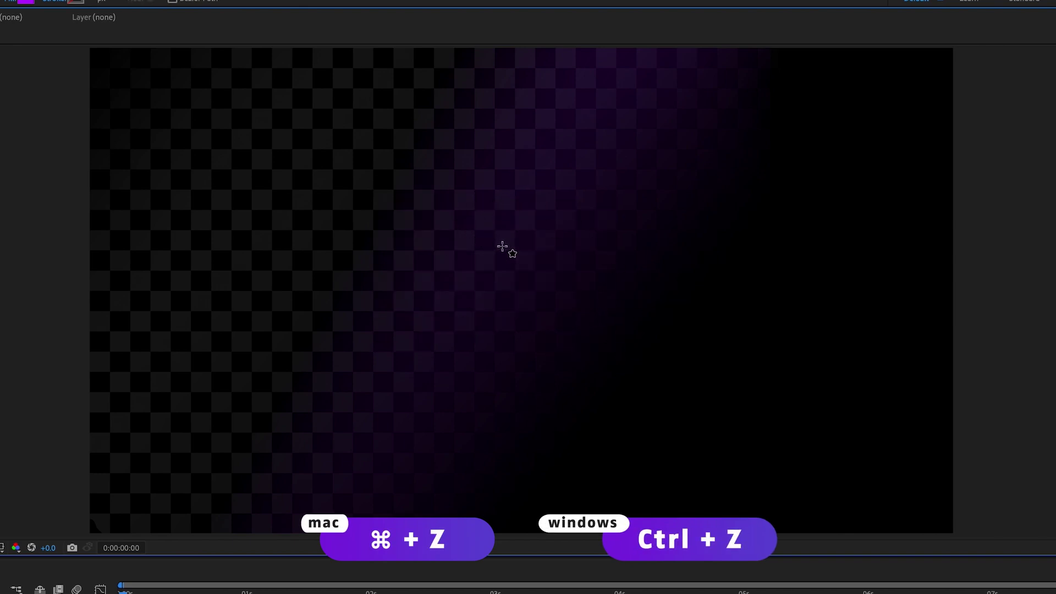
- Draw a proportional purple square in the middle of the composition and reposition it with the Selection tool
mouse_move(418, 194)
mouse_down()
mouse_move(502, 285)
mouse_move(683, 425)
mouse_move(347, 224)
mouse_move(735, 408)
mouse_move(412, 288)
mouse_move(557, 299)
mouse_move(740, 406)
mouse_move(498, 320)
mouse_move(248, 271)
mouse_move(149, 330)
mouse_move(275, 231)
mouse_move(385, 108)
mouse_move(568, 307)
mouse_move(544, 323)
mouse_move(693, 429)
mouse_move(596, 371)
mouse_move(678, 423)
mouse_up()
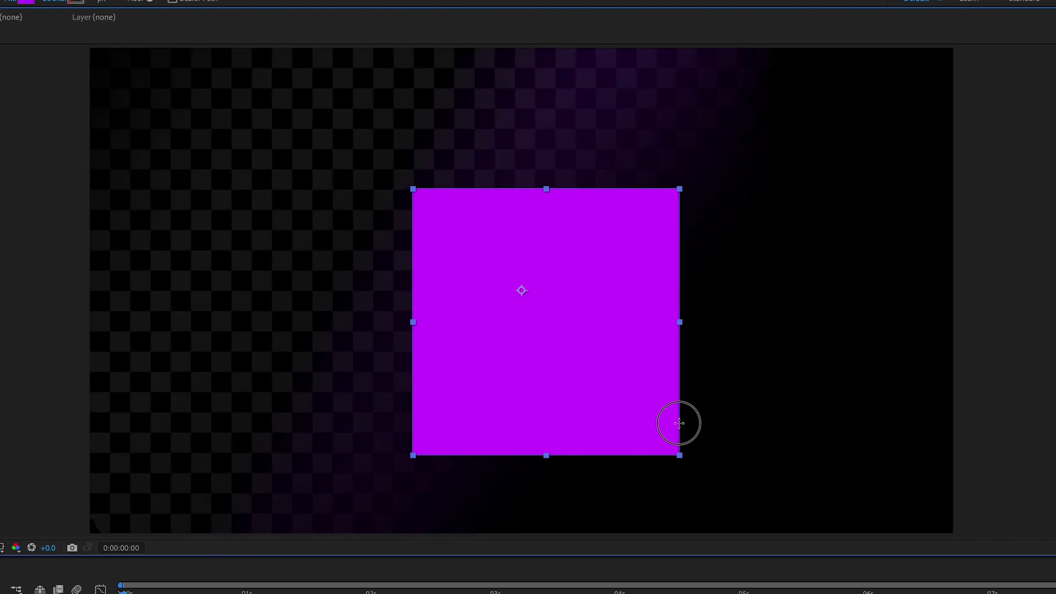
drag(678, 423, 679, 423)
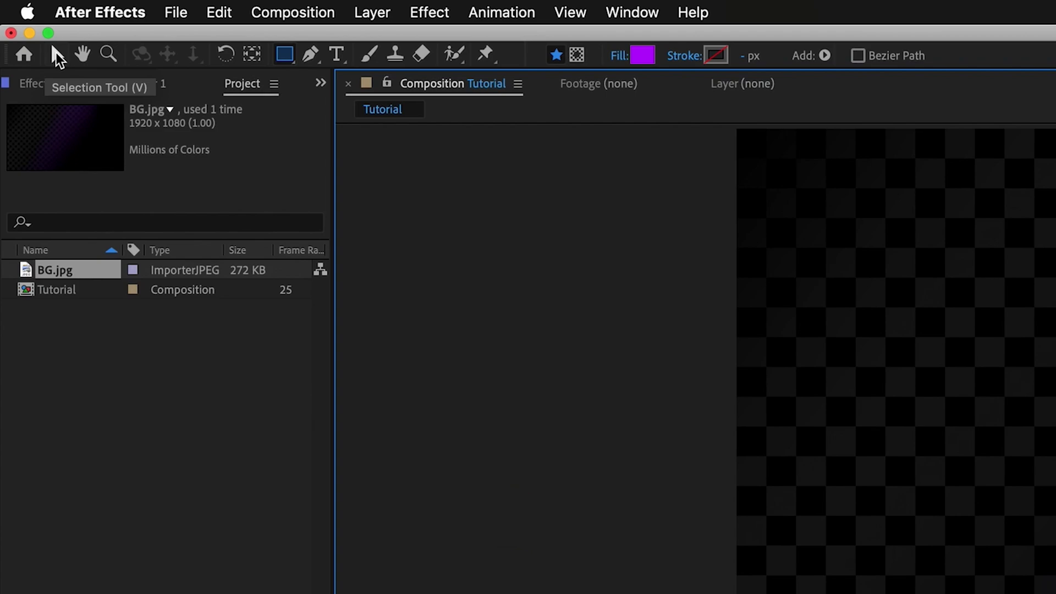
click(58, 57)
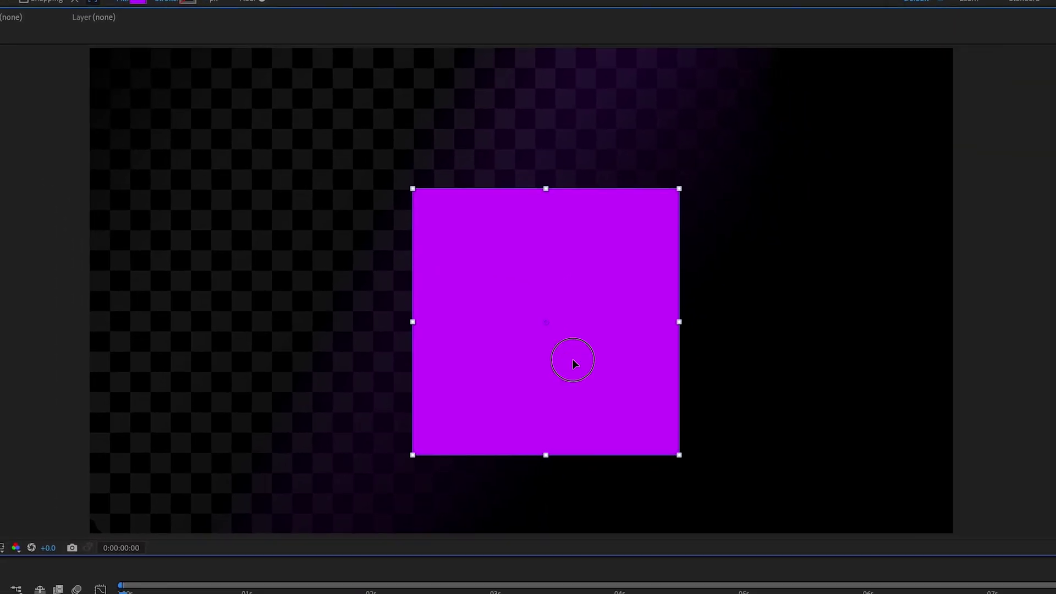
drag(574, 363, 549, 361)
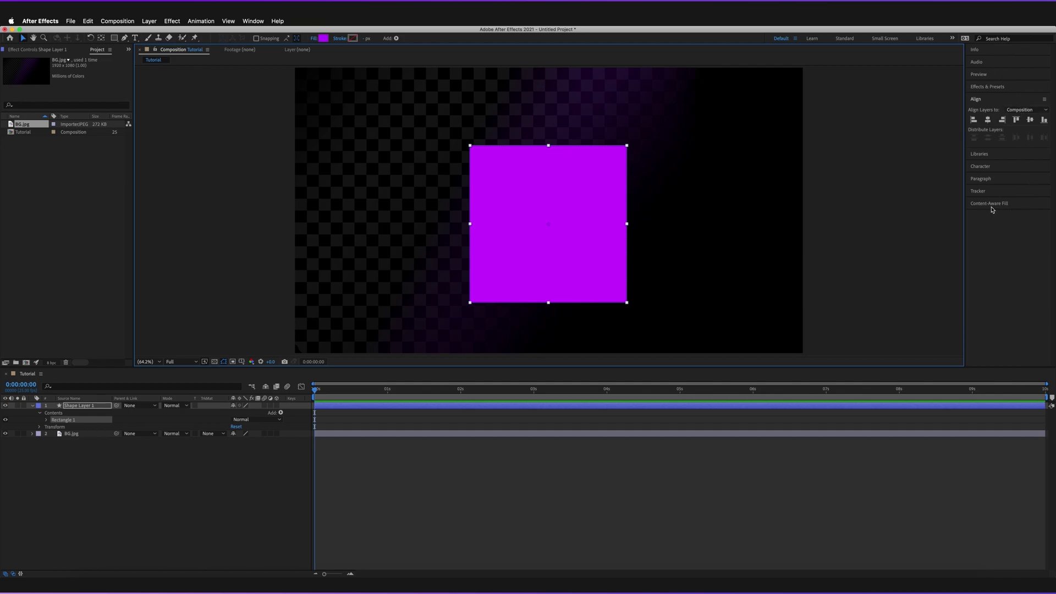
- Centre the purple square horizontally and vertically in the composition with the Align functions
click(985, 102)
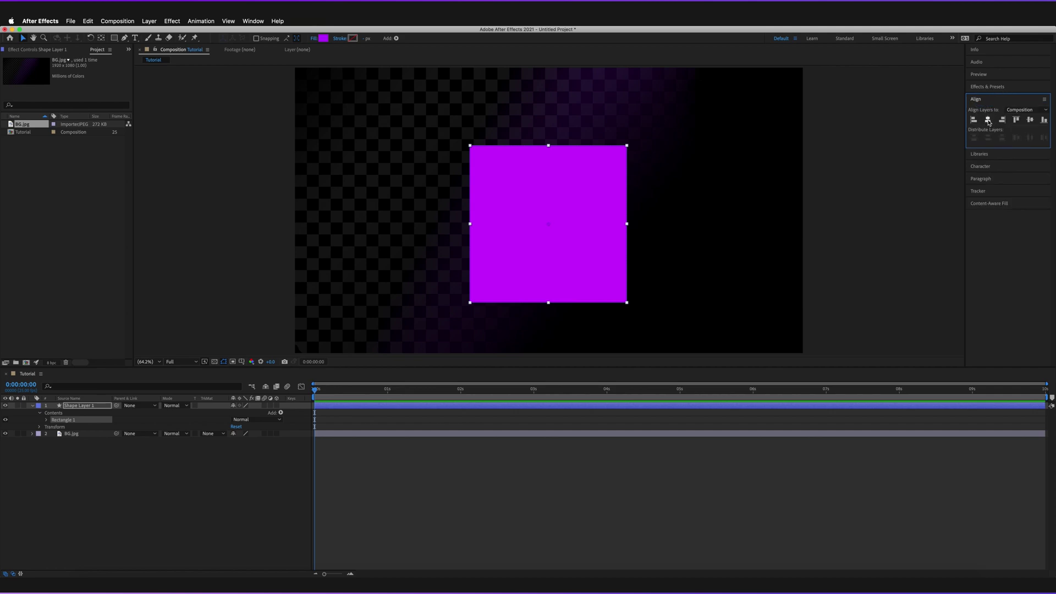
click(988, 120)
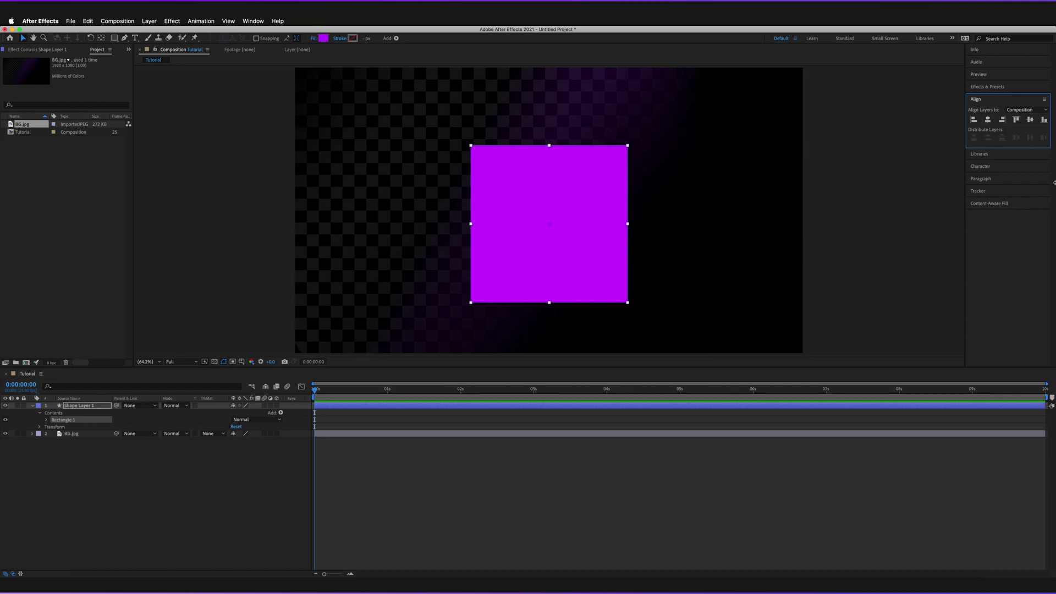
click(1031, 120)
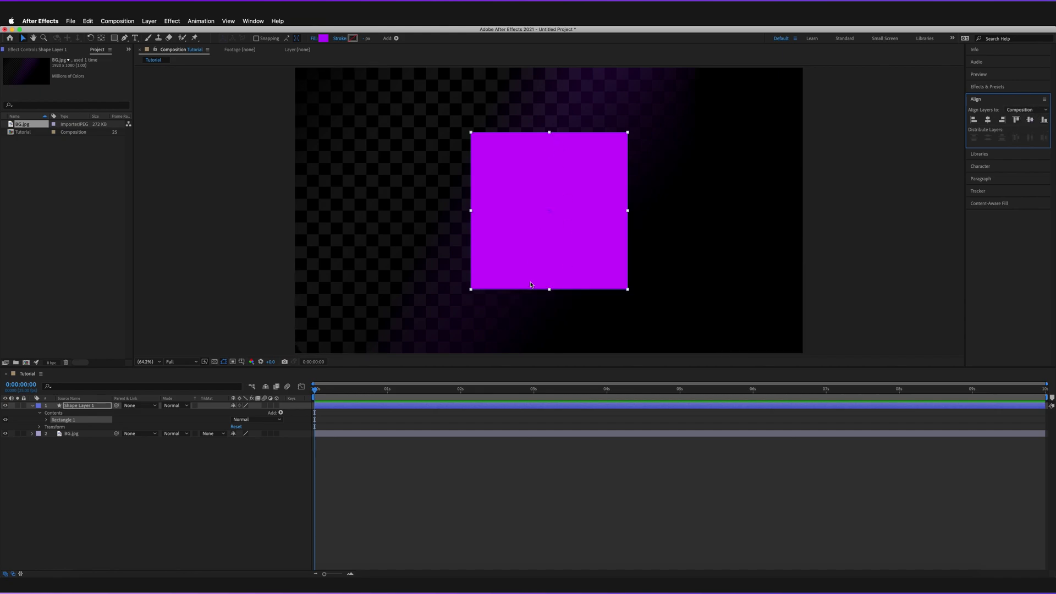
- Try aligning the square to the composition's left, right, top and bottom edges, and centre it again in both directions
click(975, 121)
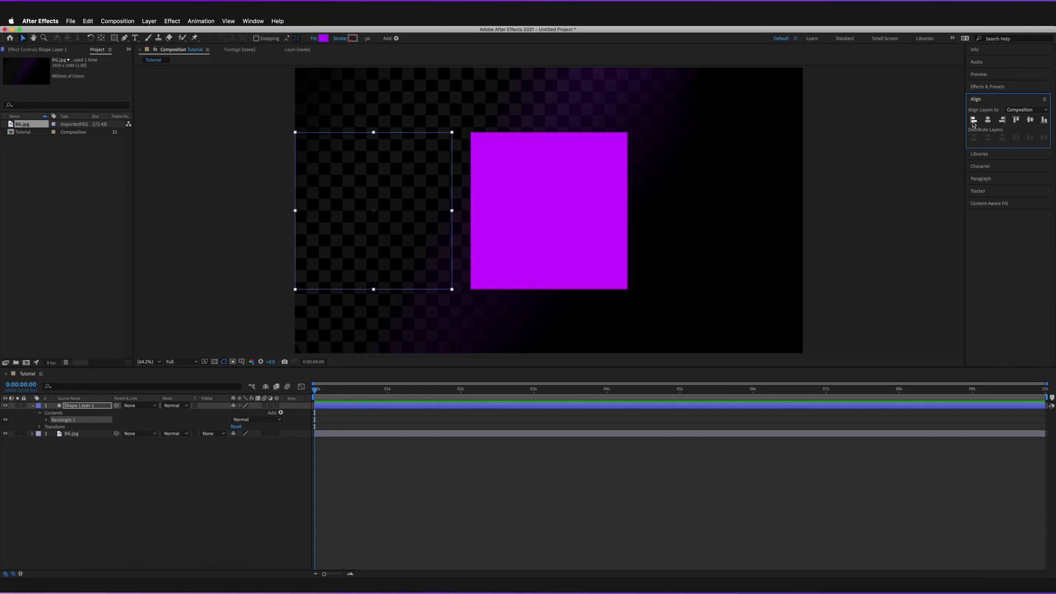
click(1003, 120)
click(1016, 120)
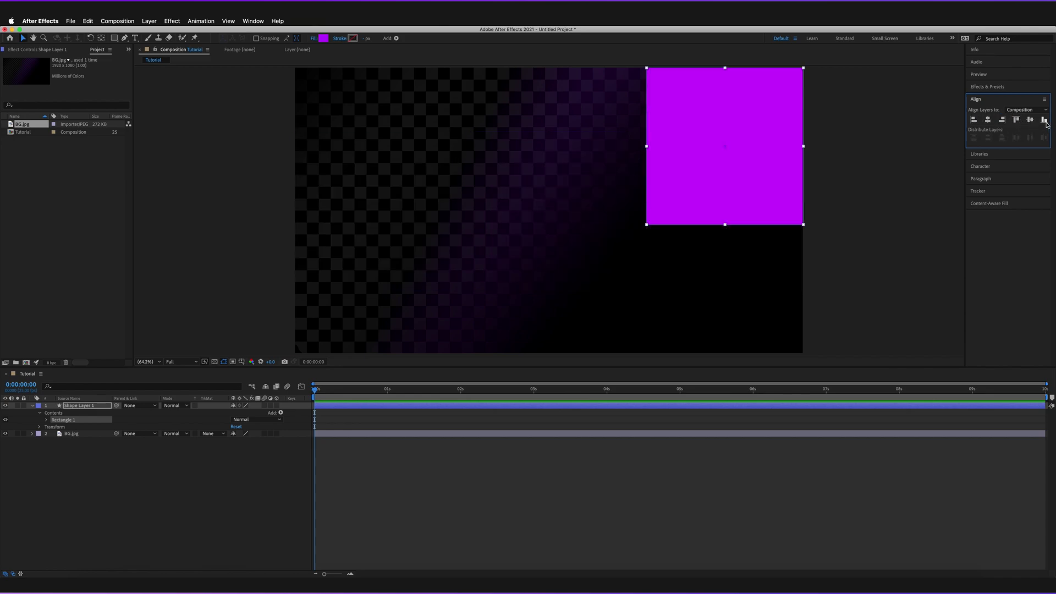
click(1044, 119)
click(990, 120)
click(1029, 121)
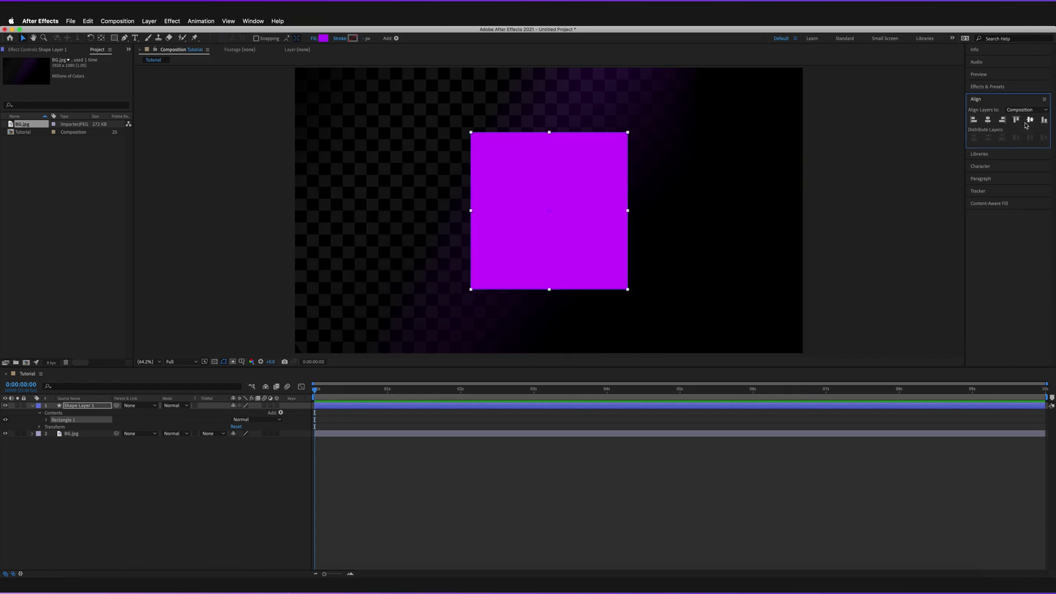
- Snap the square's anchor point to its exact centre with the Pan Behind tool, including a trial snap to its upper-left corner
click(866, 215)
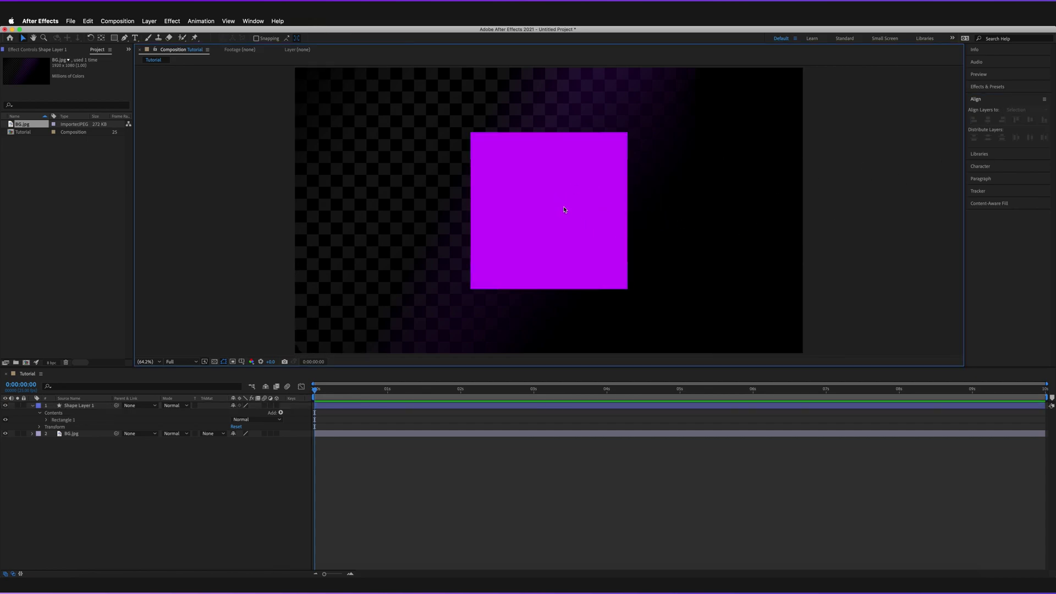
click(532, 213)
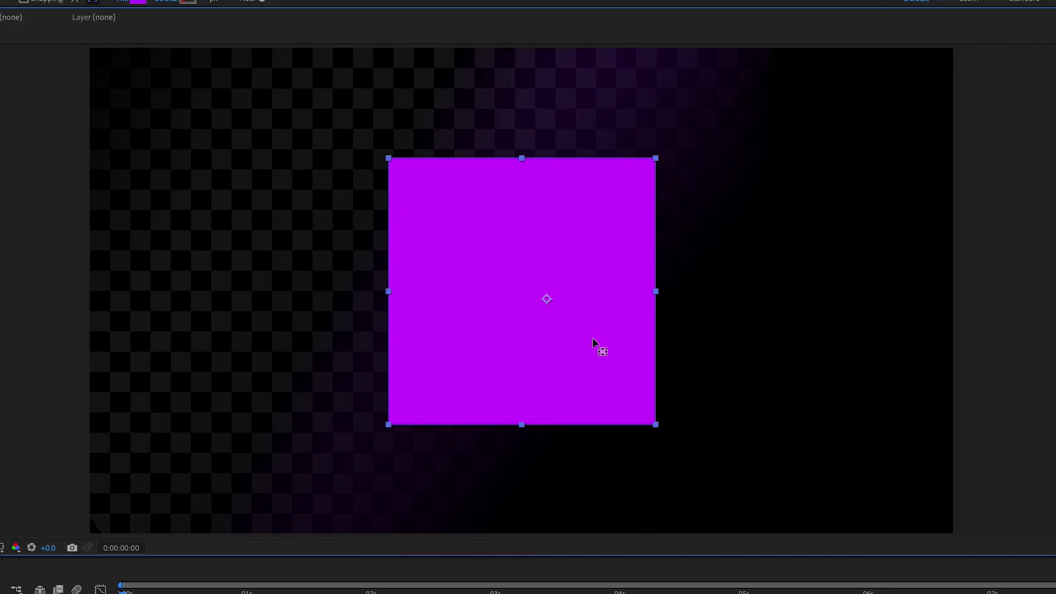
click(547, 298)
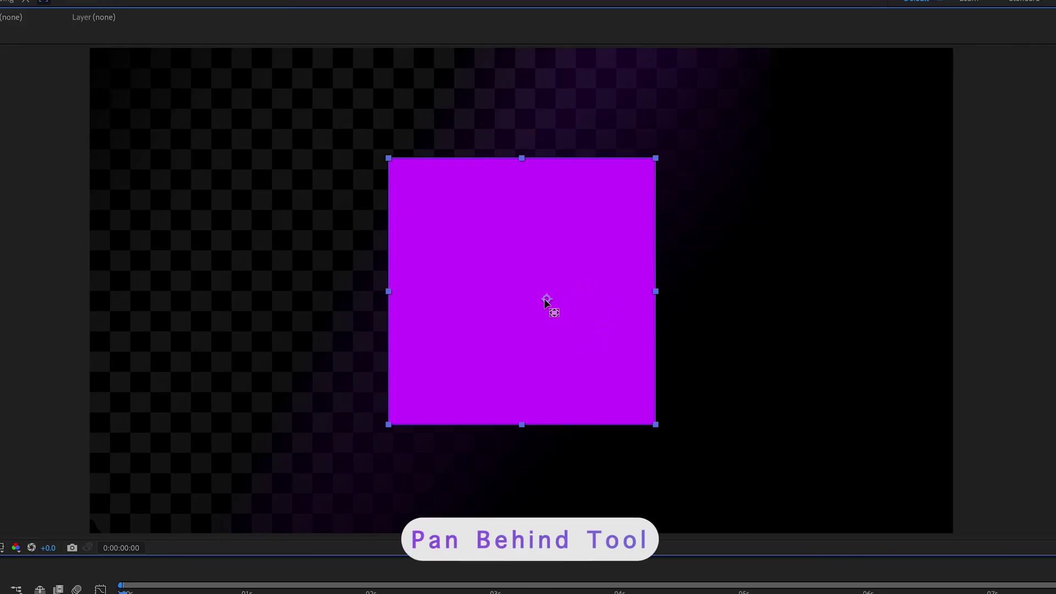
key(y)
mouse_move(535, 299)
mouse_down()
mouse_move(532, 332)
mouse_move(491, 355)
mouse_move(484, 309)
mouse_move(532, 295)
mouse_up()
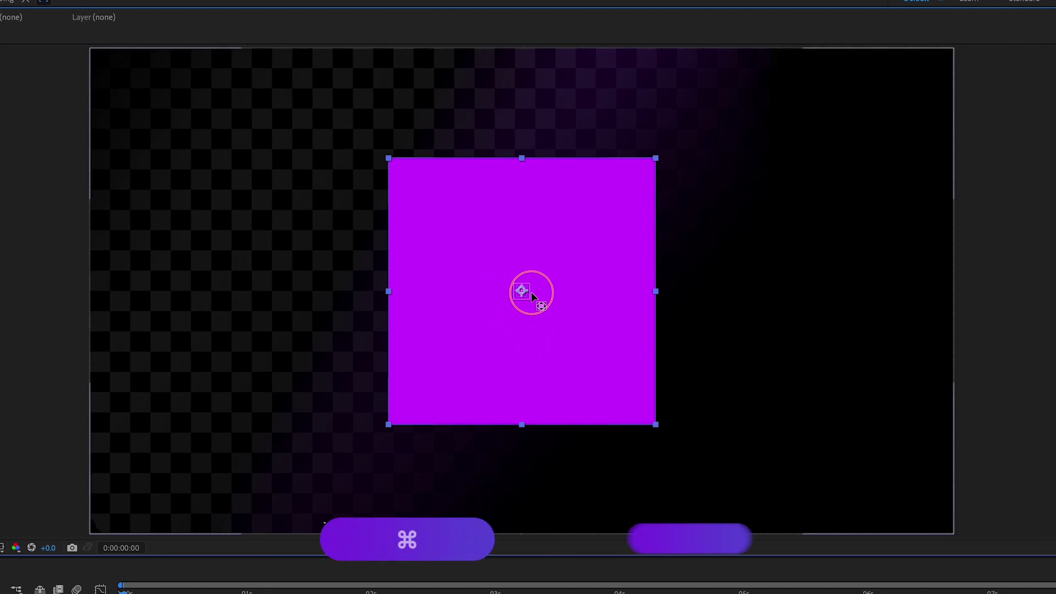
drag(530, 190, 389, 151)
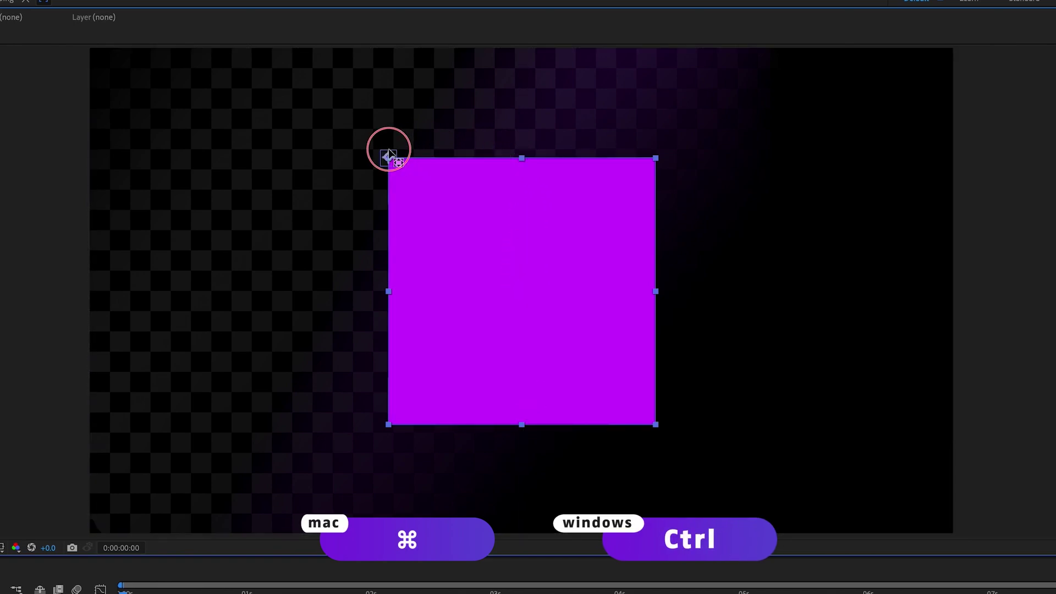
drag(506, 266, 524, 285)
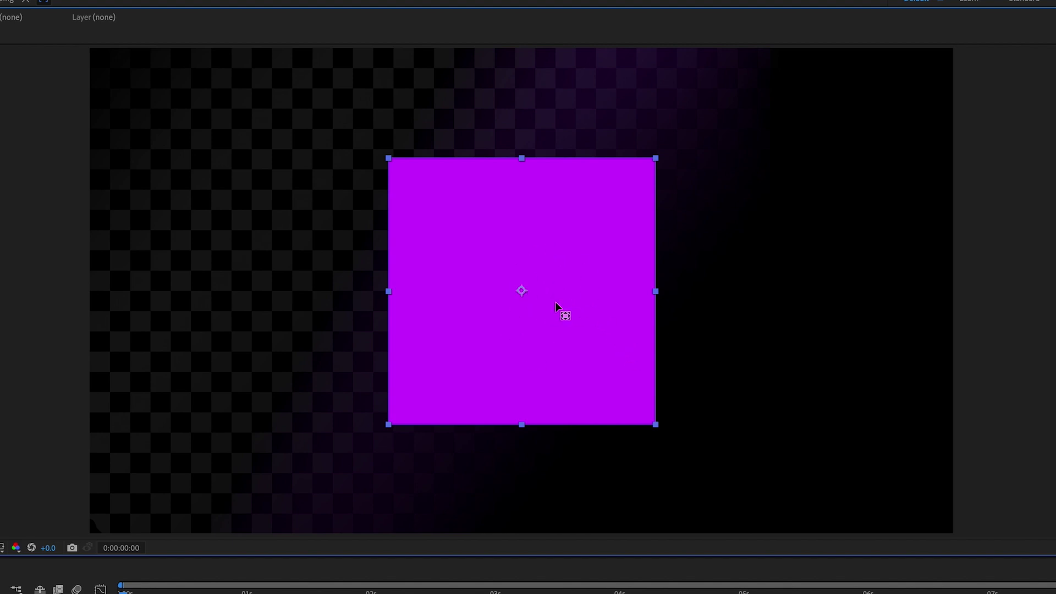
- Change the square's fill colour to turquoise 00FFDF
key(q)
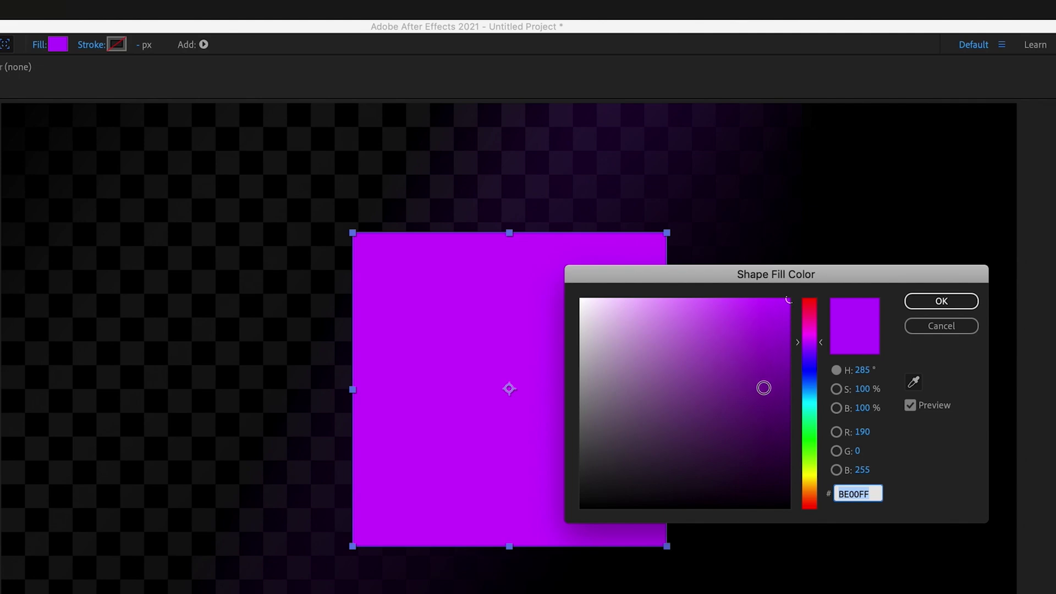
mouse_move(818, 346)
mouse_down()
mouse_move(813, 302)
mouse_move(814, 430)
mouse_move(819, 412)
mouse_up()
mouse_move(770, 309)
mouse_down()
mouse_move(670, 351)
mouse_move(759, 348)
mouse_move(653, 460)
mouse_move(603, 358)
mouse_move(735, 352)
mouse_move(752, 319)
mouse_move(750, 330)
mouse_move(818, 282)
mouse_up()
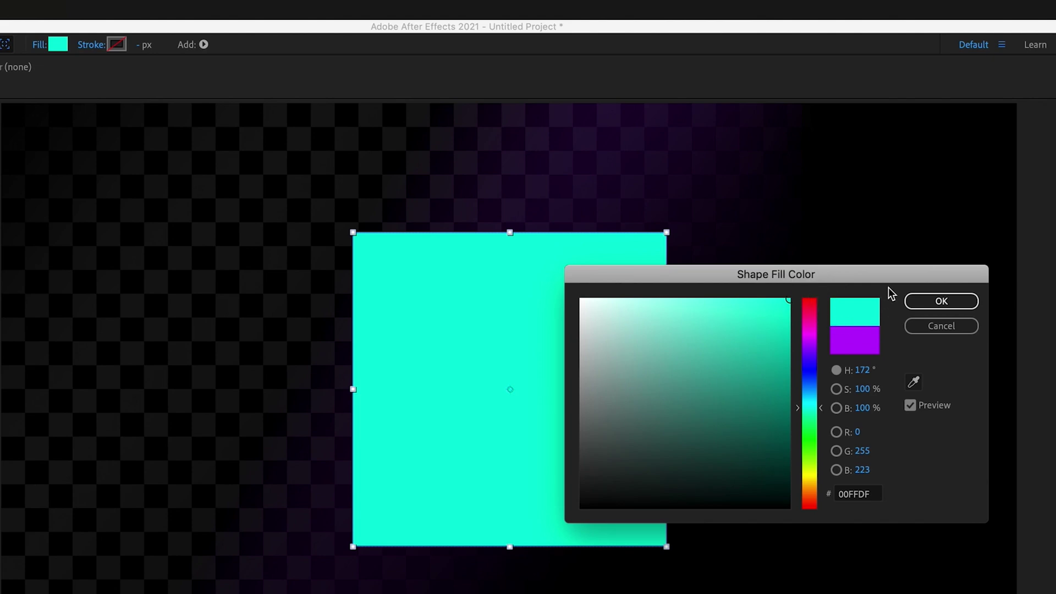
click(941, 301)
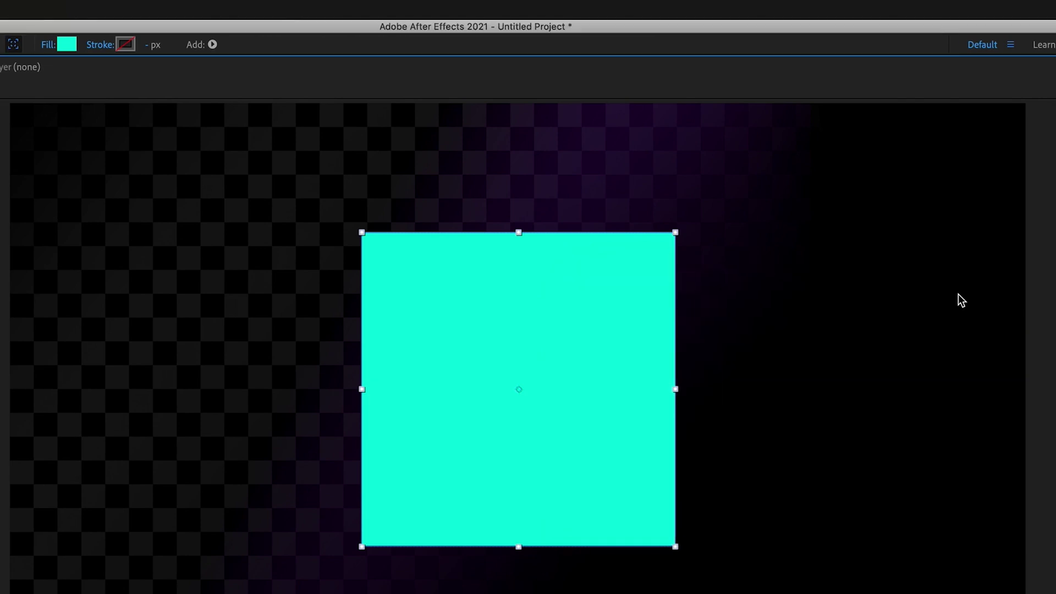
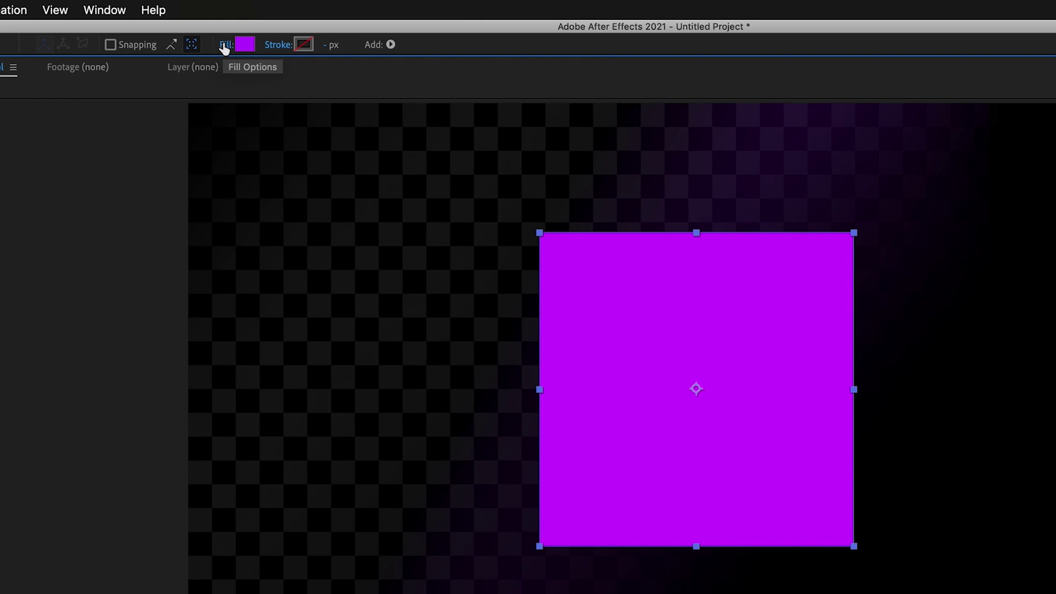
- Open the square's fill options and try the None, Solid Color, Linear Gradient and Radial Gradient fill types
click(225, 46)
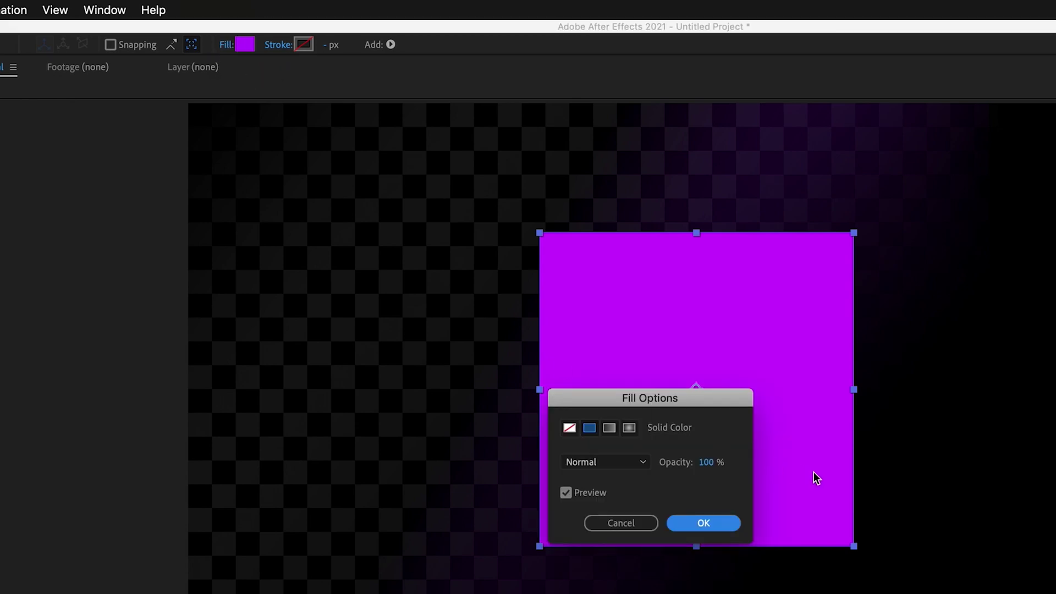
drag(690, 405, 578, 328)
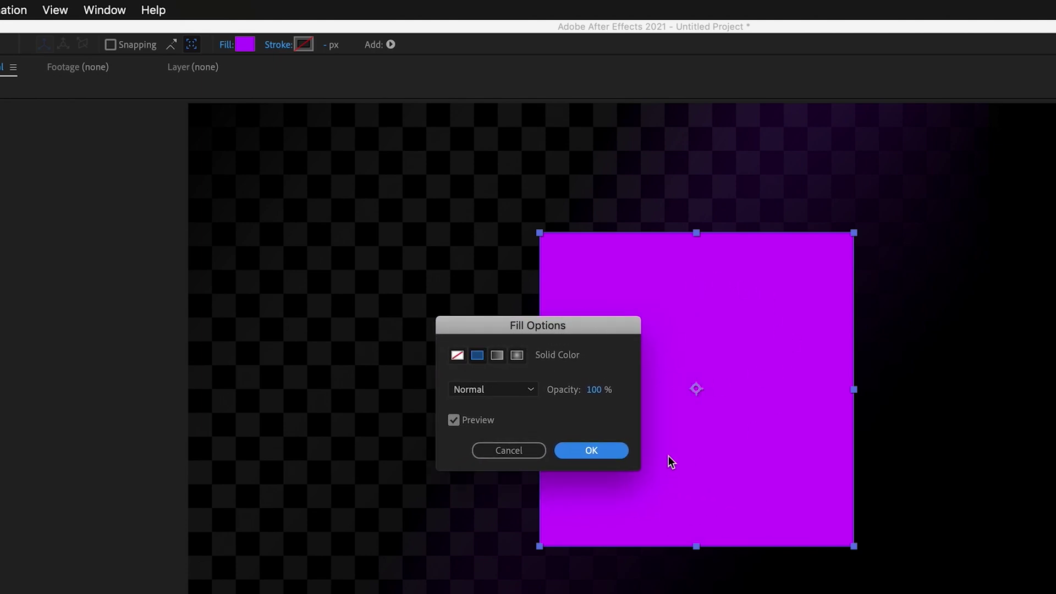
click(456, 355)
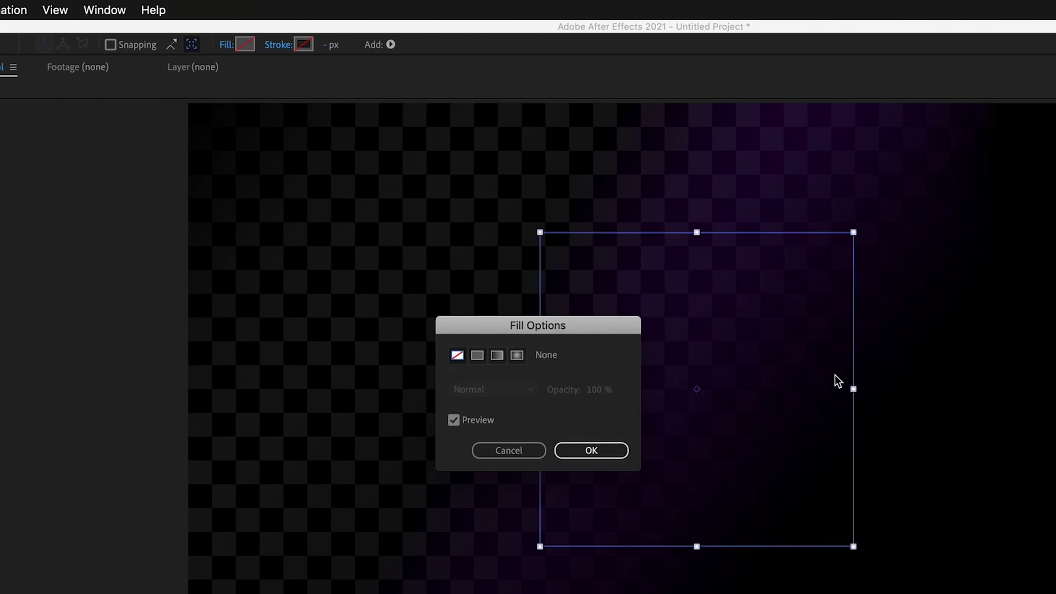
click(478, 357)
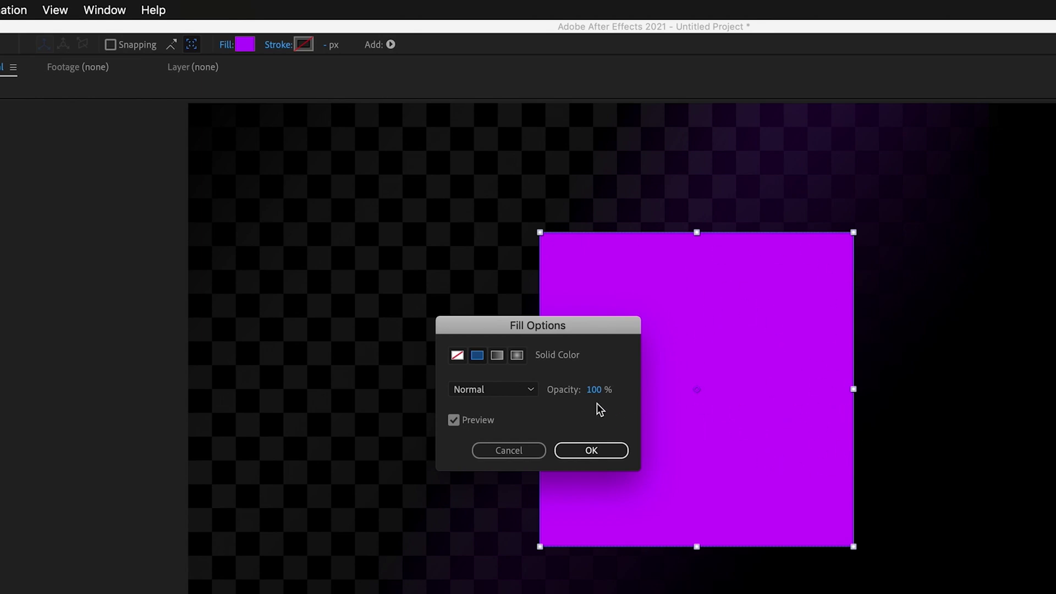
click(497, 355)
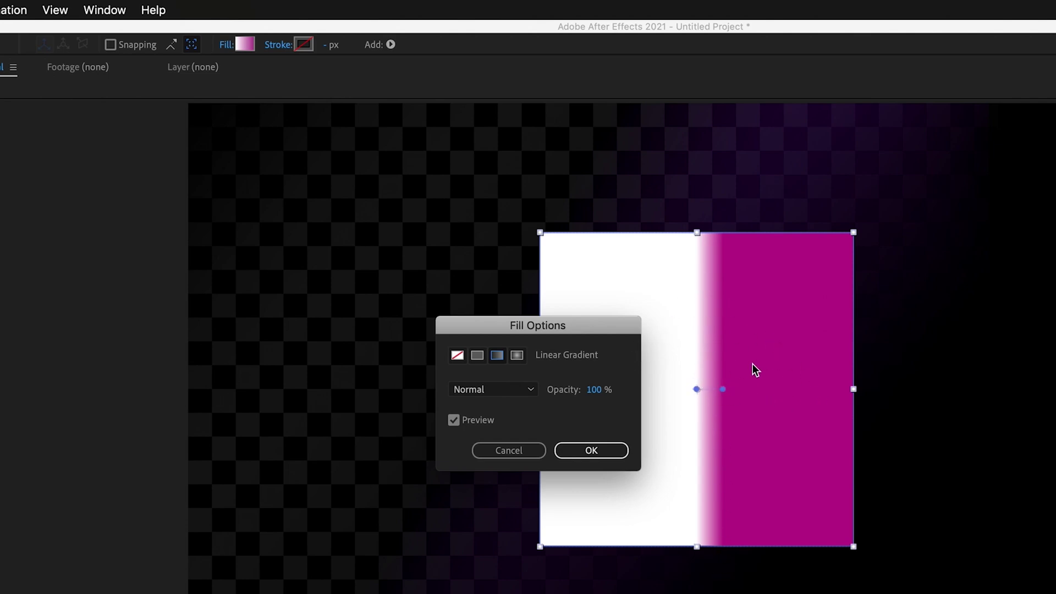
click(517, 355)
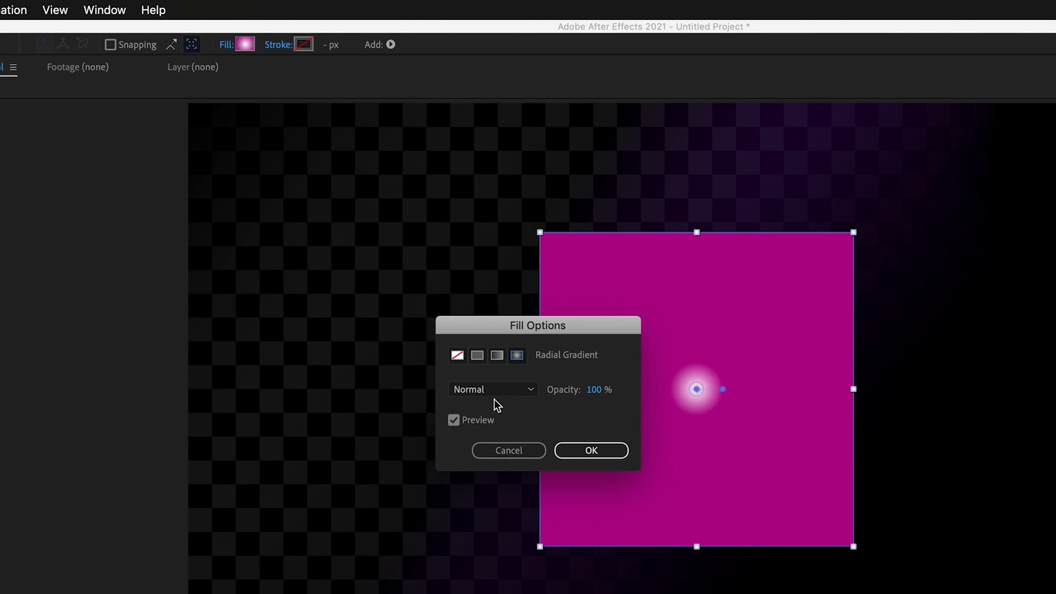
- Look through the fill's blend modes, try the preview option, and apply the Solid Color fill type to the square
click(532, 391)
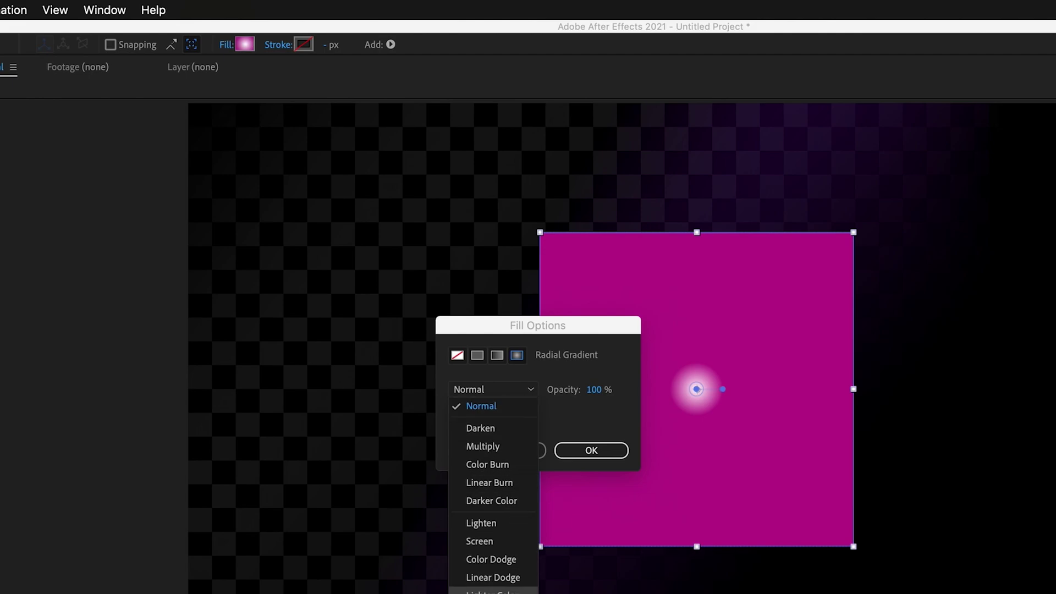
click(564, 408)
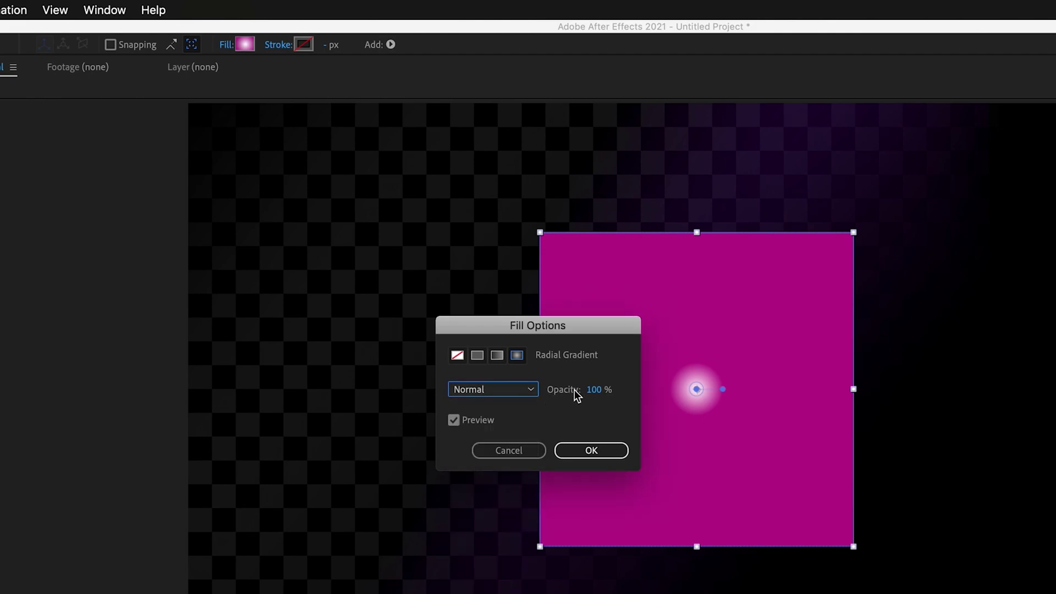
click(454, 420)
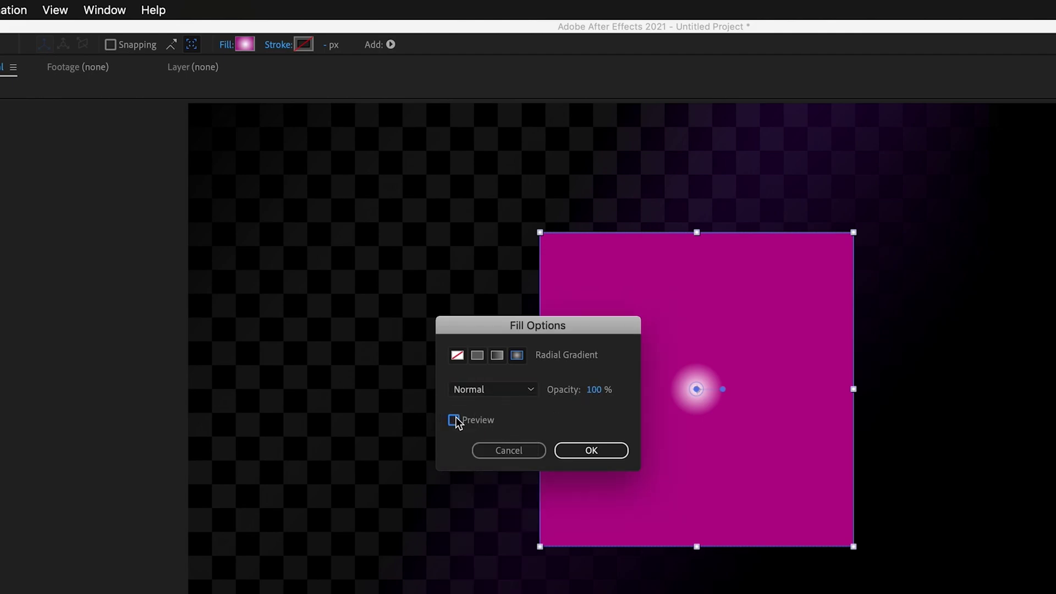
click(478, 357)
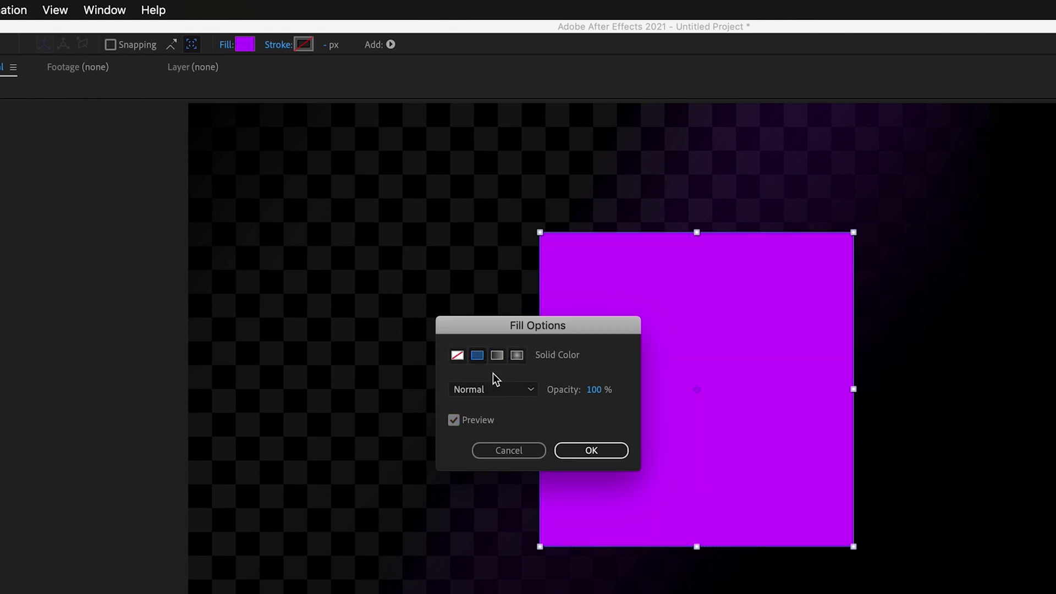
click(602, 451)
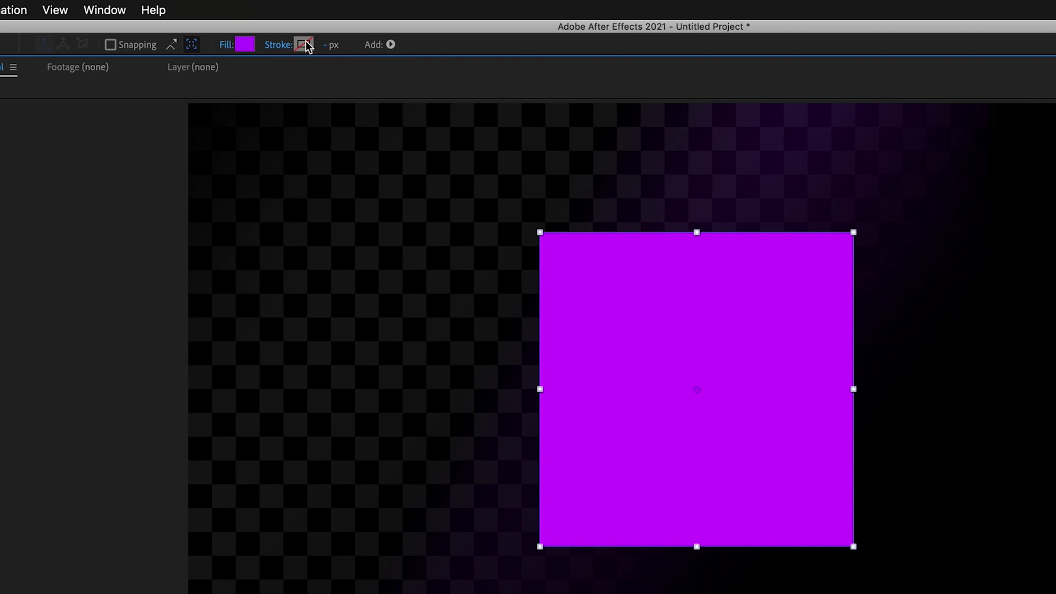
- Open the square's stroke options, try the Linear and Radial Gradient stroke types, and apply the Solid Color type
click(278, 49)
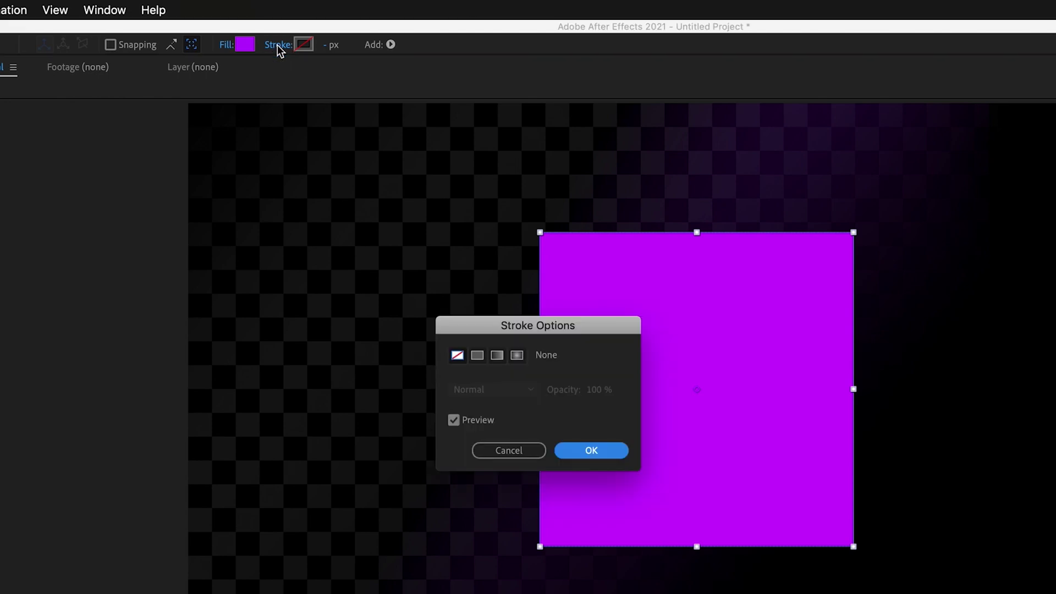
click(480, 355)
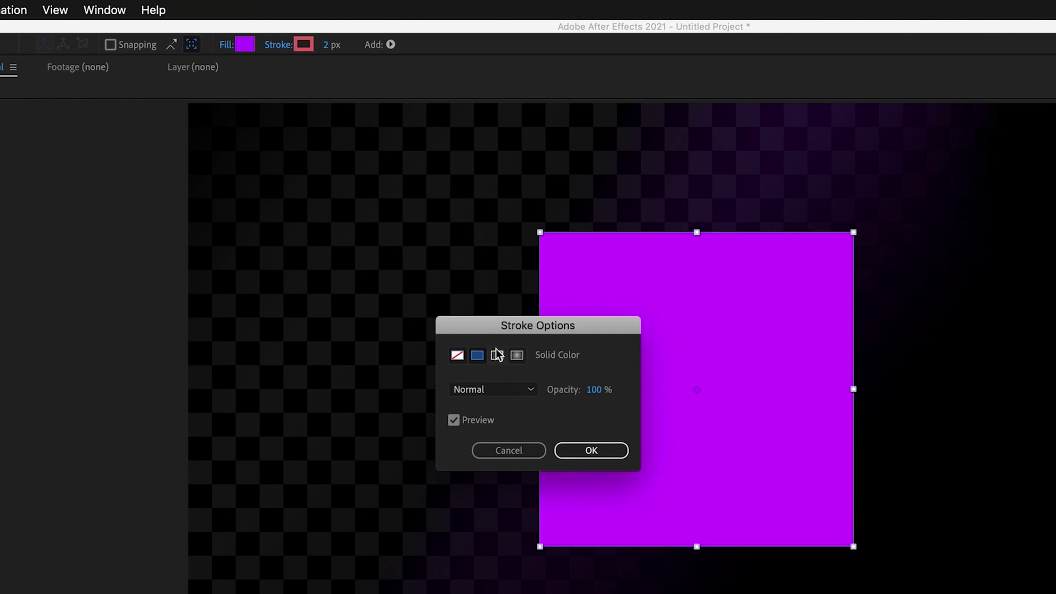
click(498, 356)
click(518, 355)
click(475, 357)
click(605, 451)
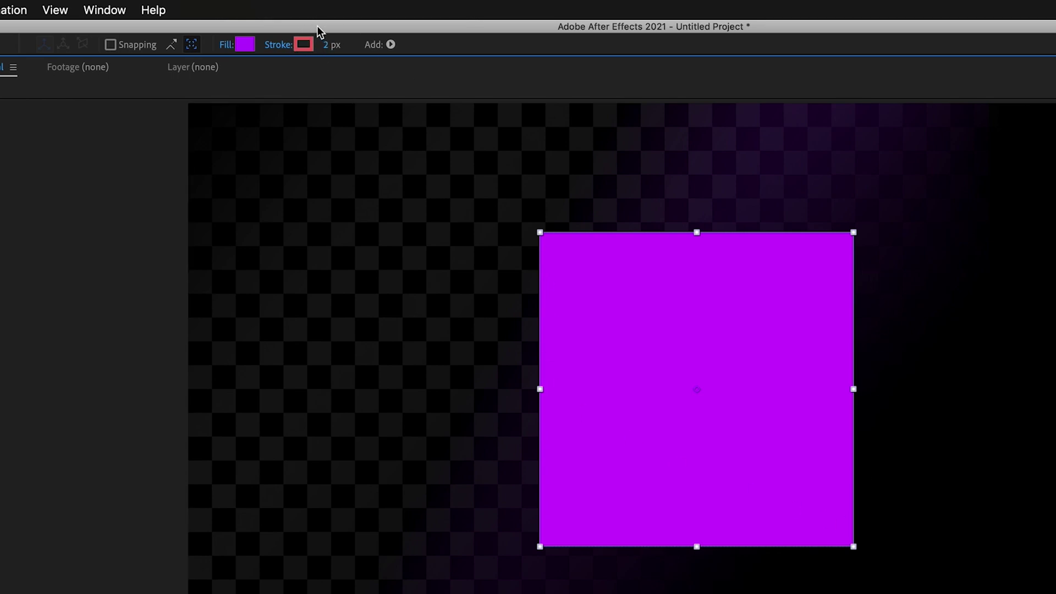
- Change the square's stroke colour to white FFFFFF
click(303, 47)
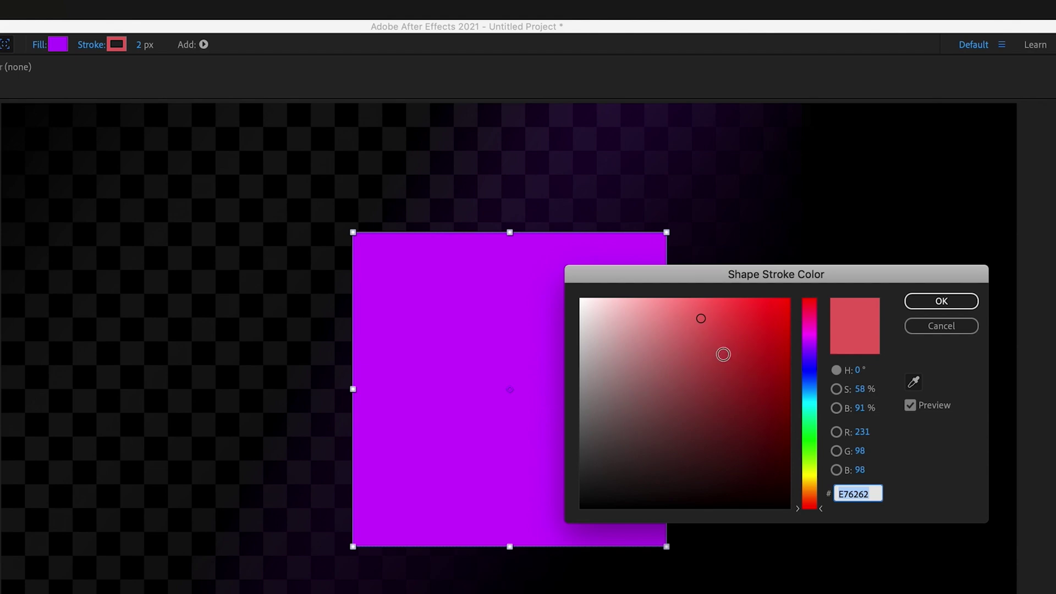
drag(658, 308, 549, 279)
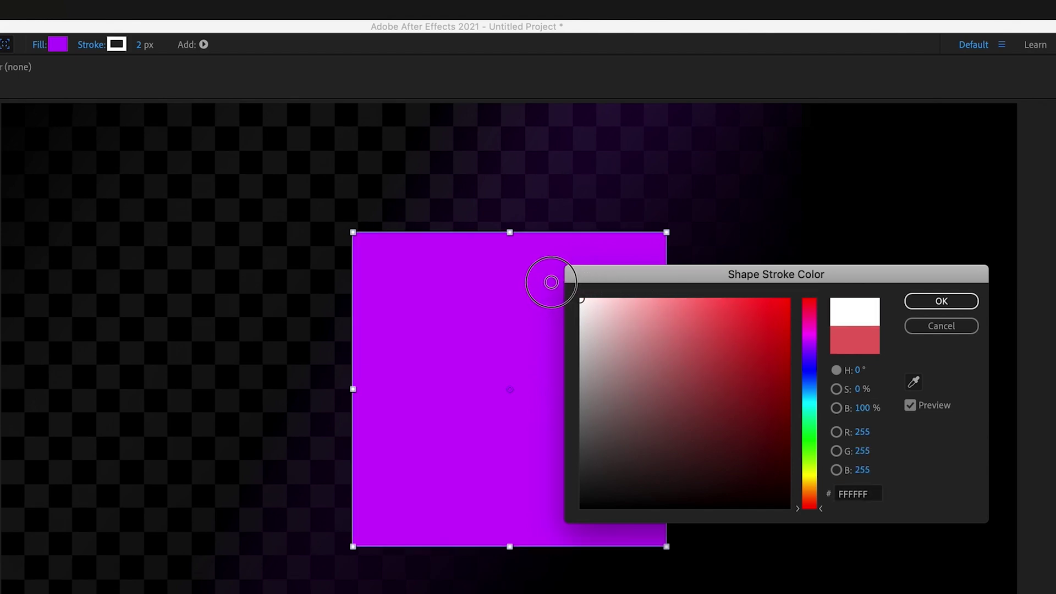
click(932, 302)
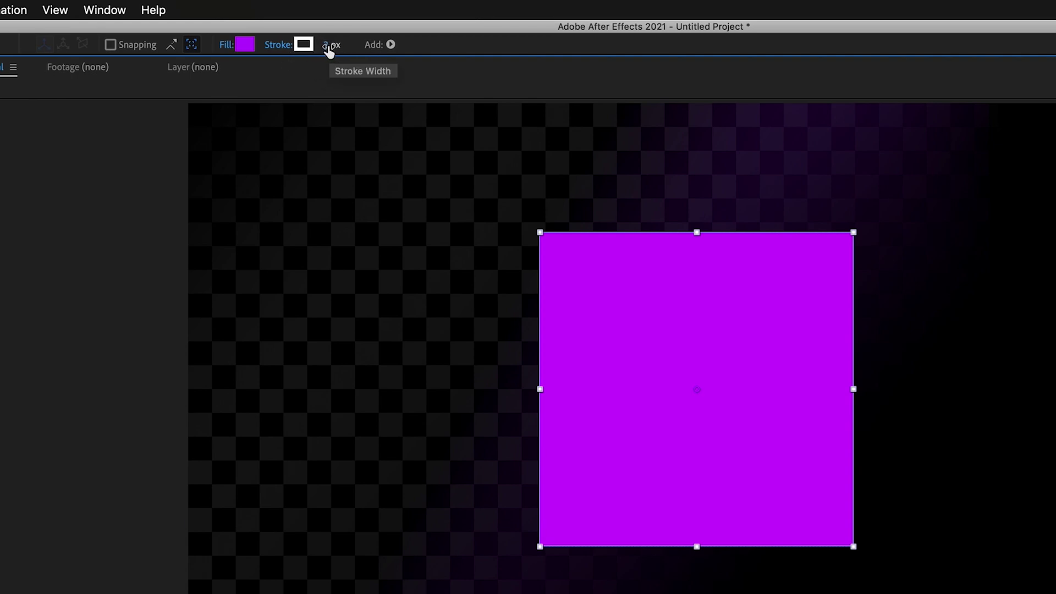
- Try out different stroke widths on the square, set the width to 100 px, and return to the Selection tool
mouse_move(331, 50)
mouse_down()
mouse_move(736, 64)
mouse_move(219, 58)
mouse_move(318, 57)
mouse_move(307, 59)
mouse_up()
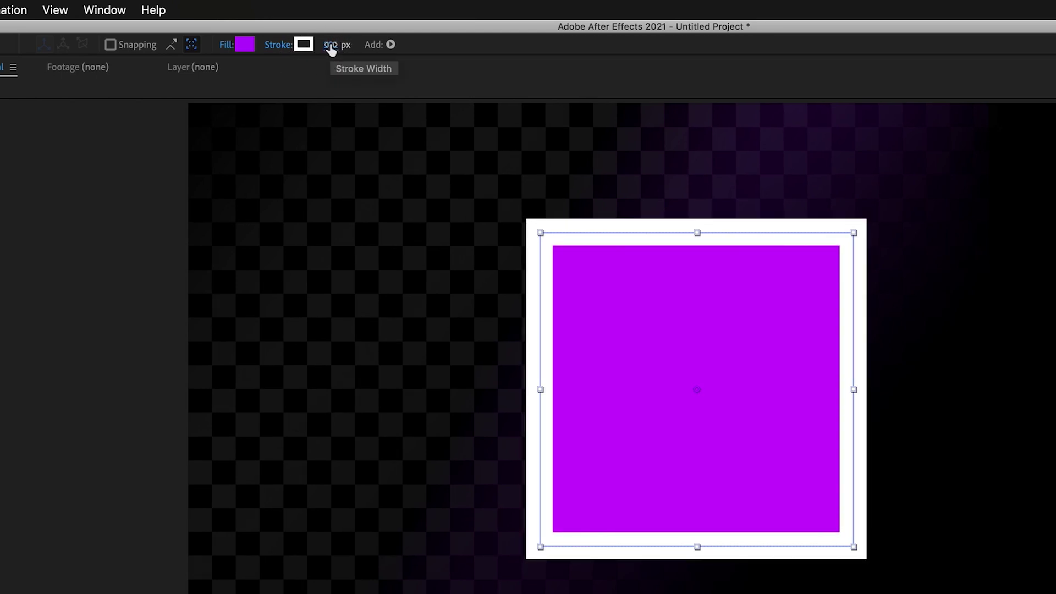
click(330, 47)
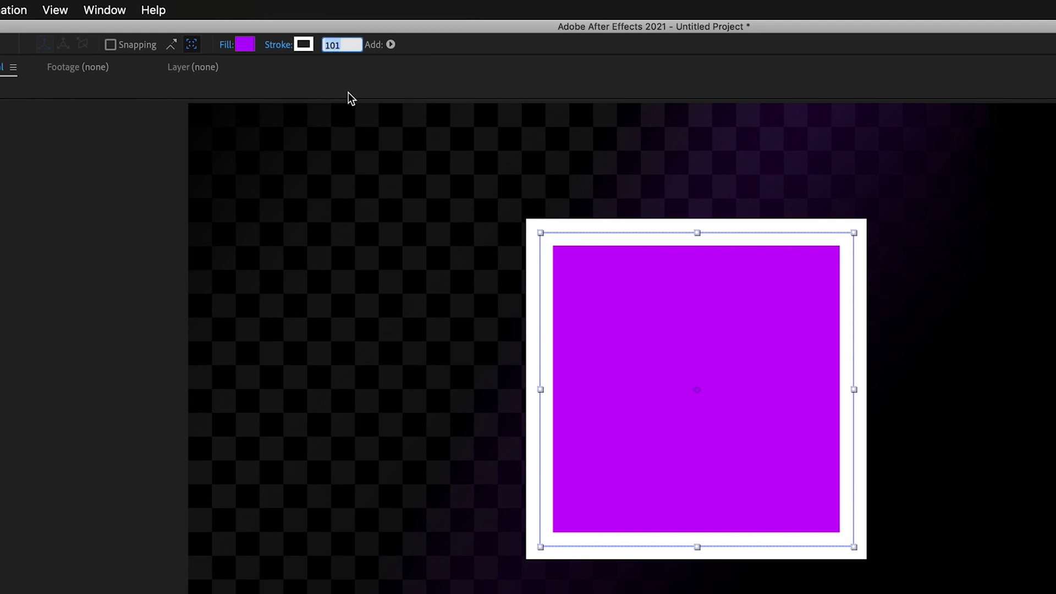
text(100)
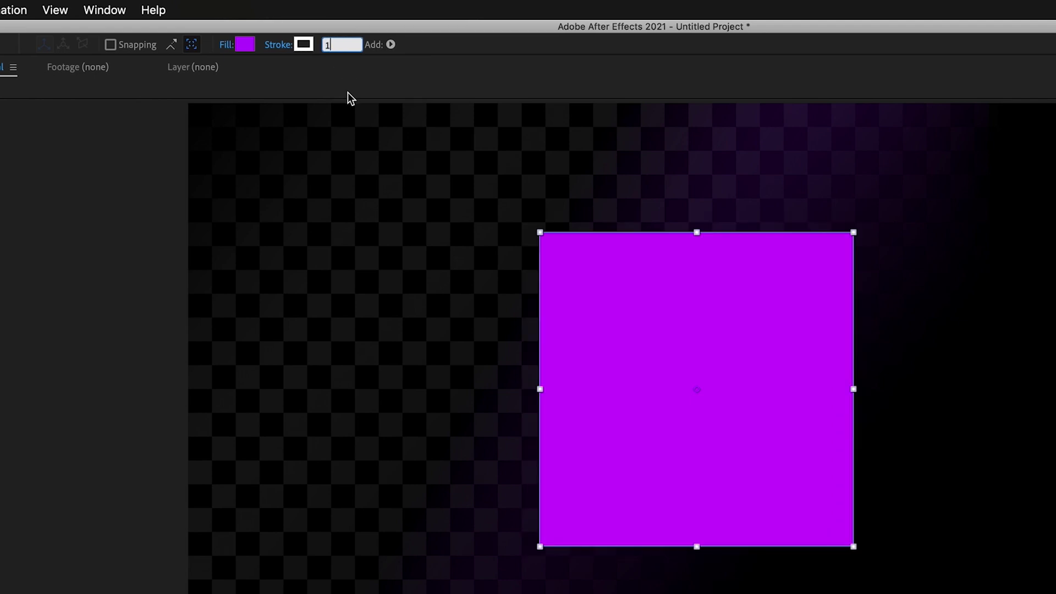
key(Return)
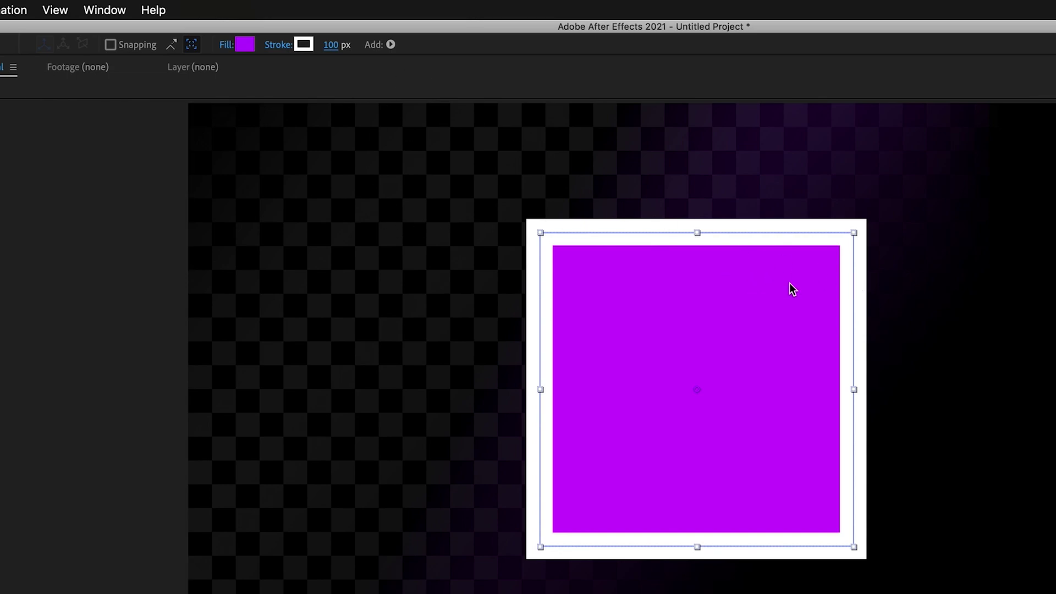
key(v)
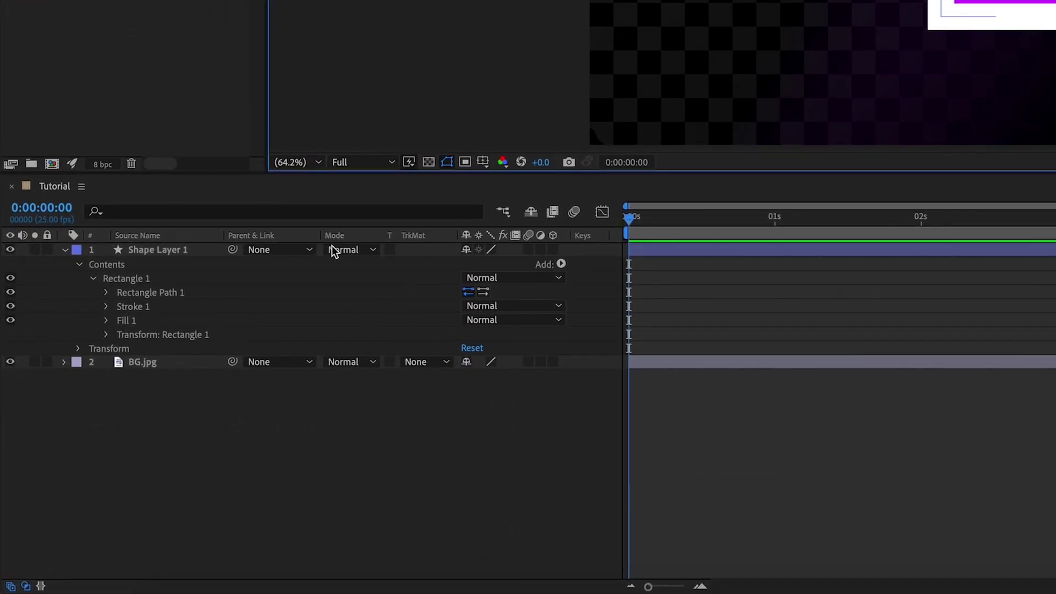
- Rename the shape layer as Square
click(147, 251)
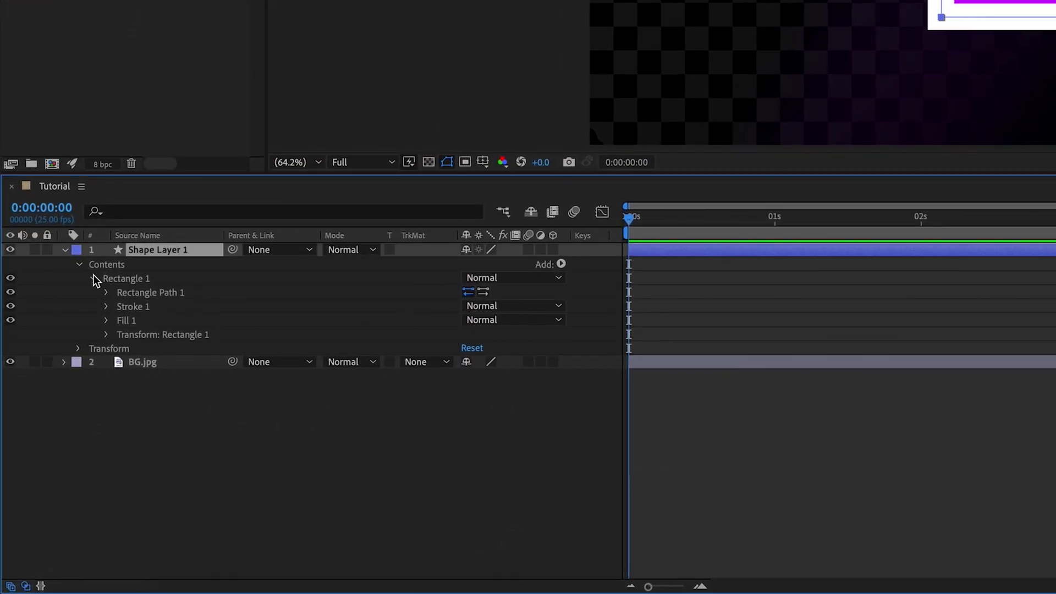
right_click(180, 252)
mouse_move(212, 254)
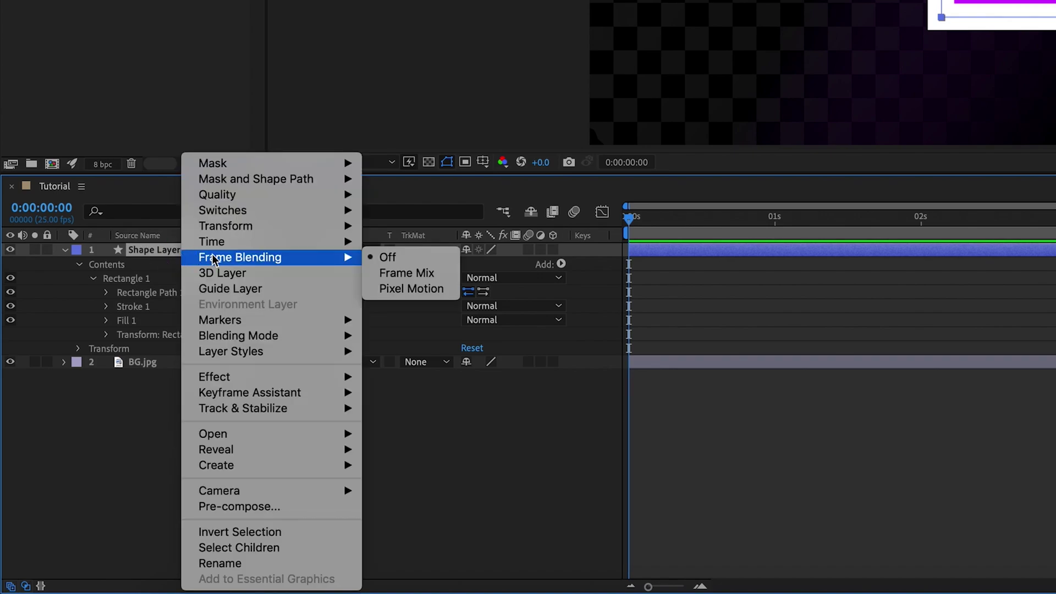
click(259, 563)
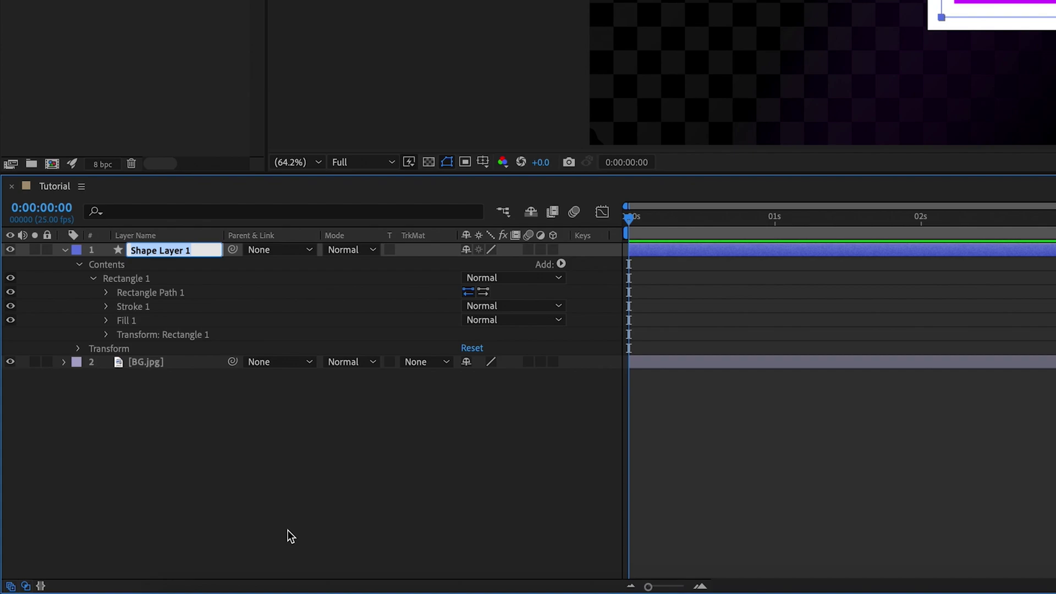
text(Square)
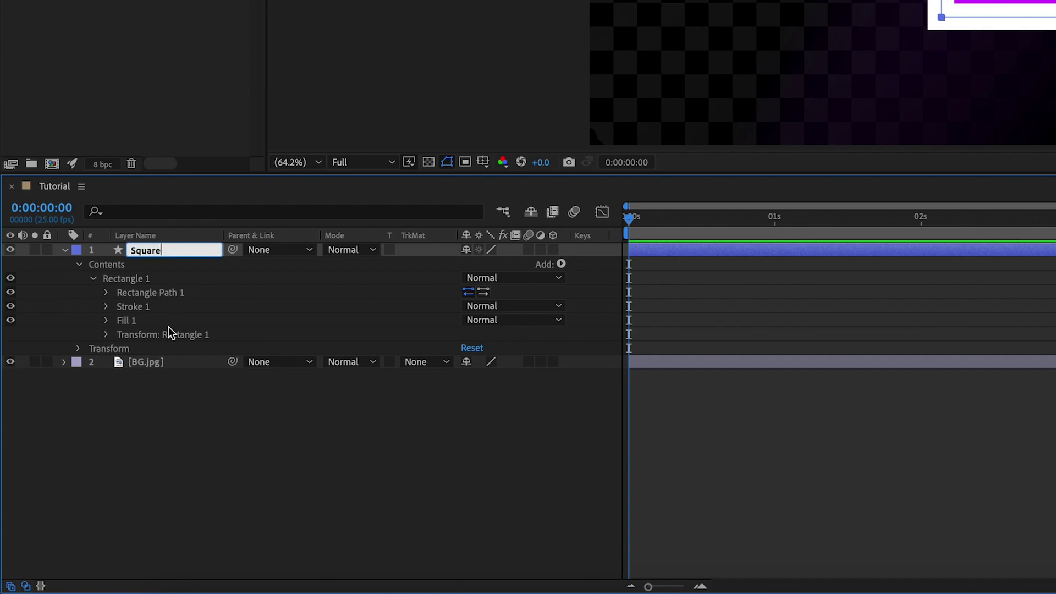
key(Return)
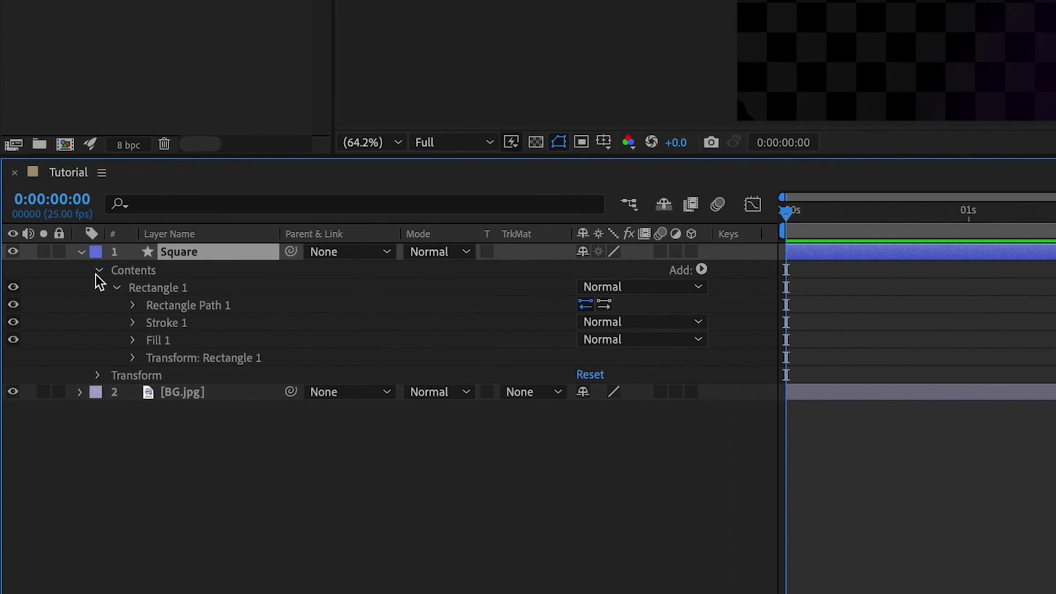
- Collapse the Square layer's contents and examine its Transform properties
click(100, 270)
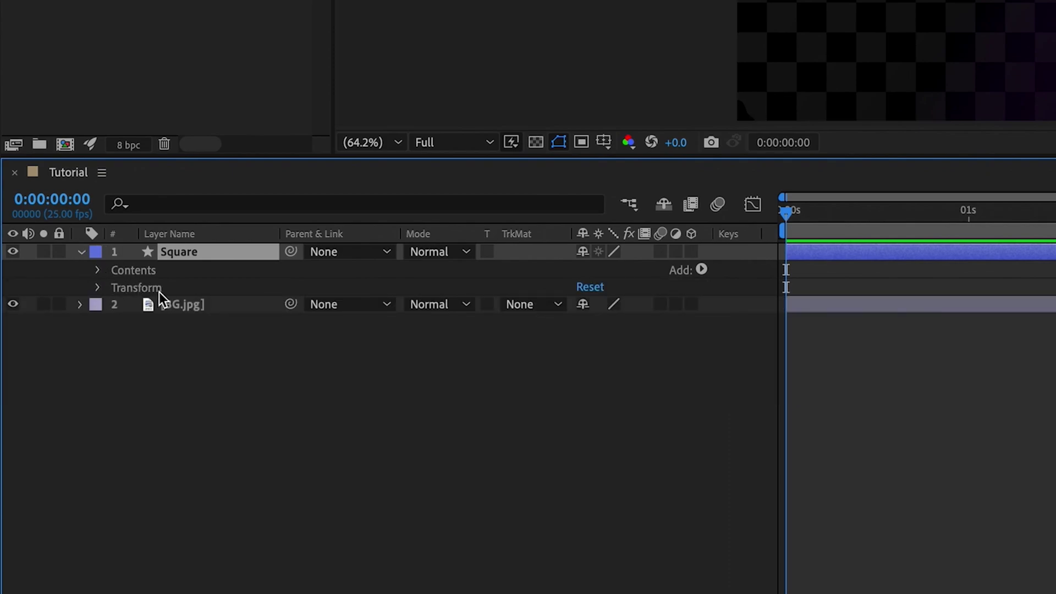
click(81, 253)
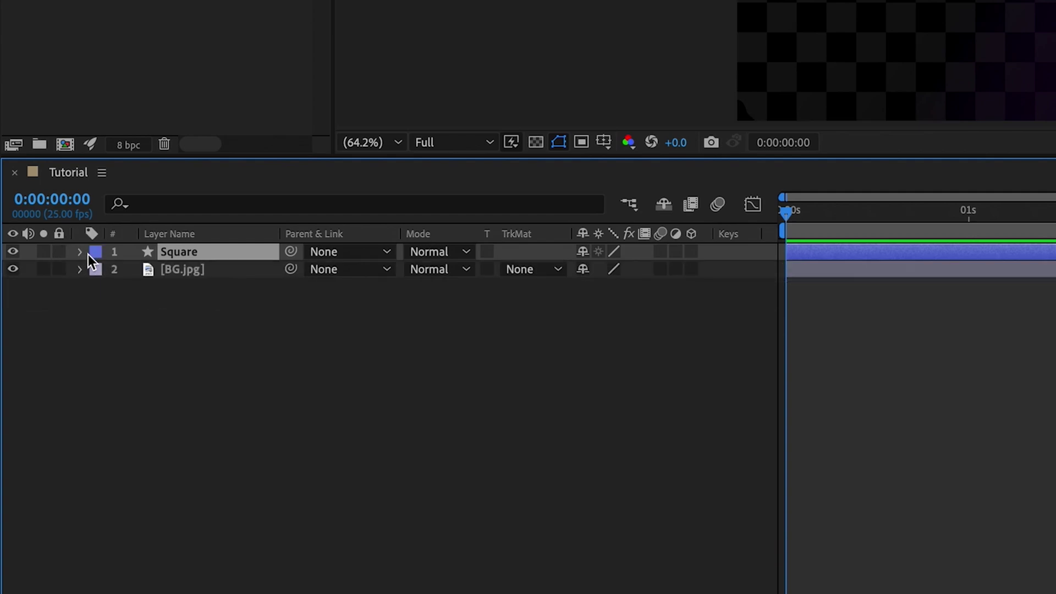
click(80, 252)
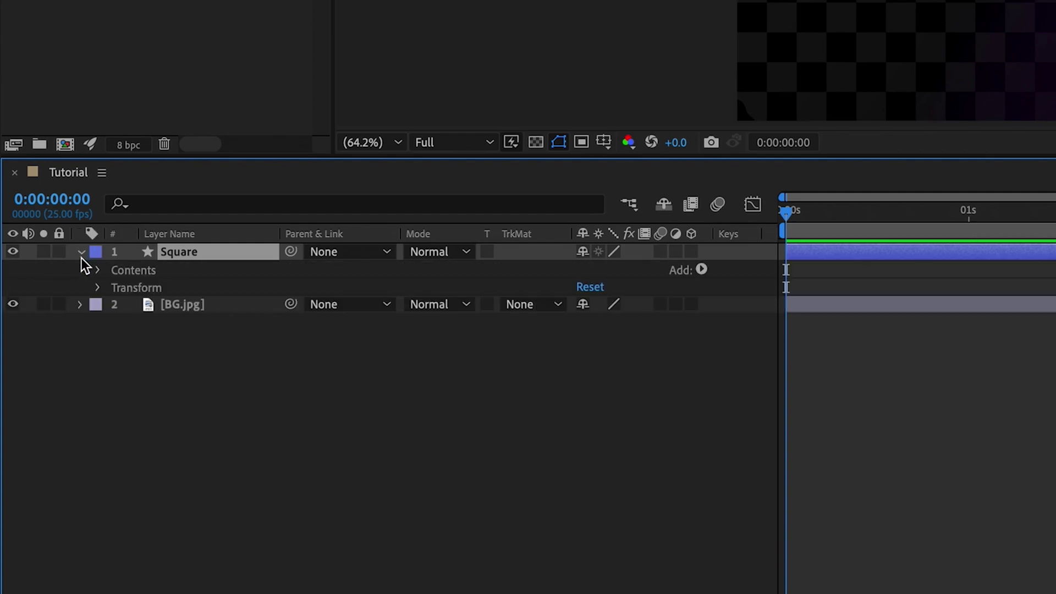
click(98, 288)
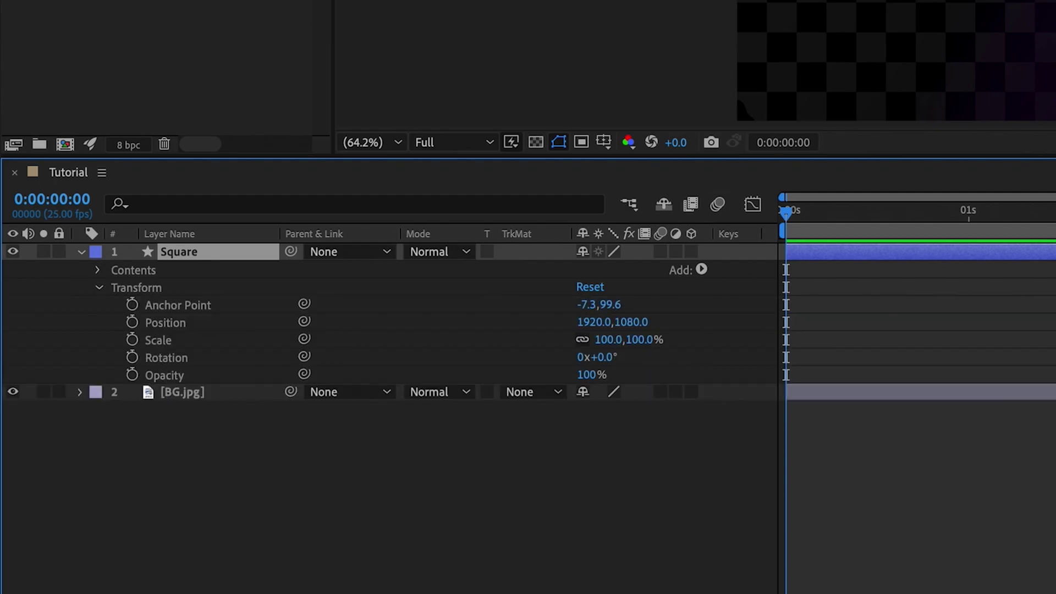
click(102, 288)
- Select Rectangle 1 in the Square layer's contents and move it to the right half of the composition
click(99, 270)
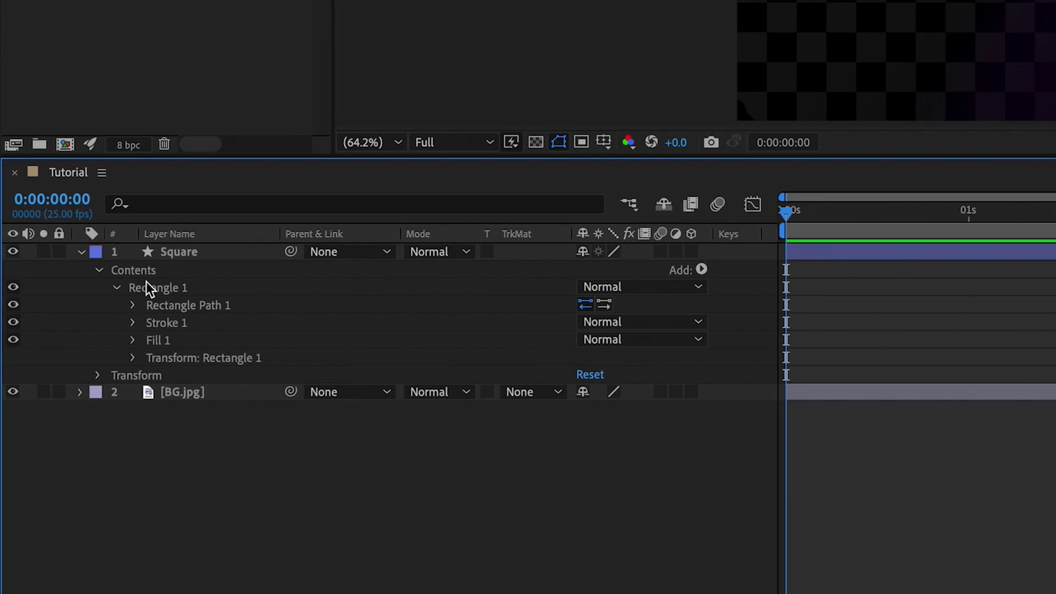
click(181, 290)
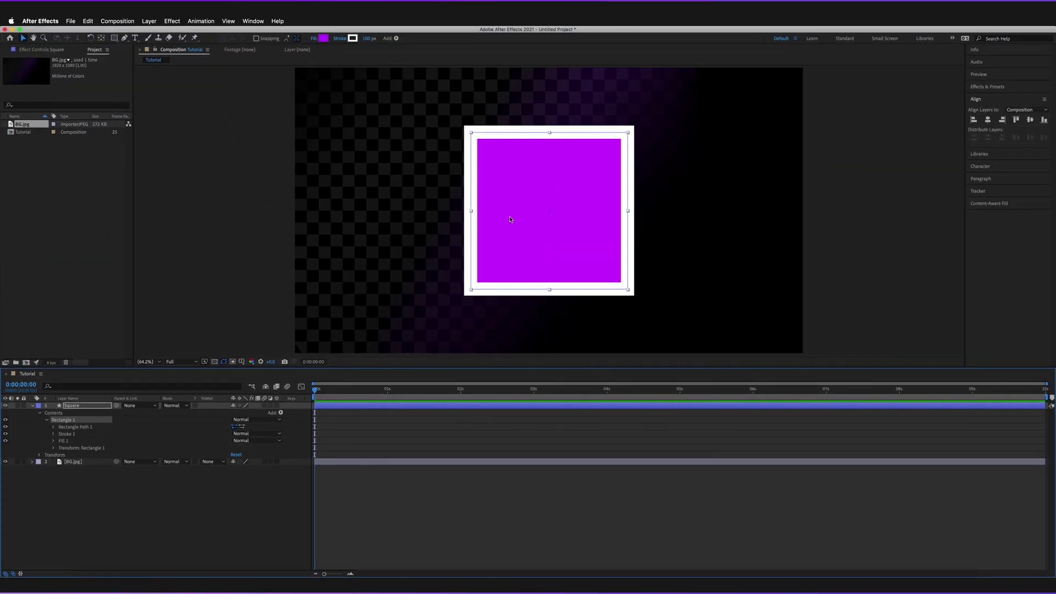
drag(520, 226, 611, 221)
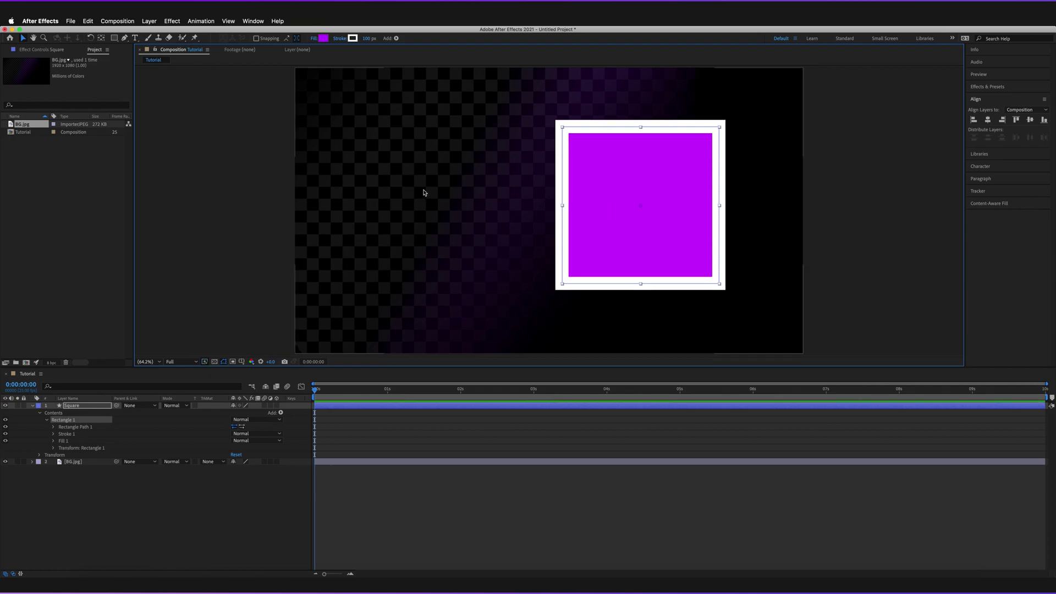
- Draw a second, smaller rectangle to the left of the square within the same layer, and delete it
key(q)
drag(361, 146, 495, 272)
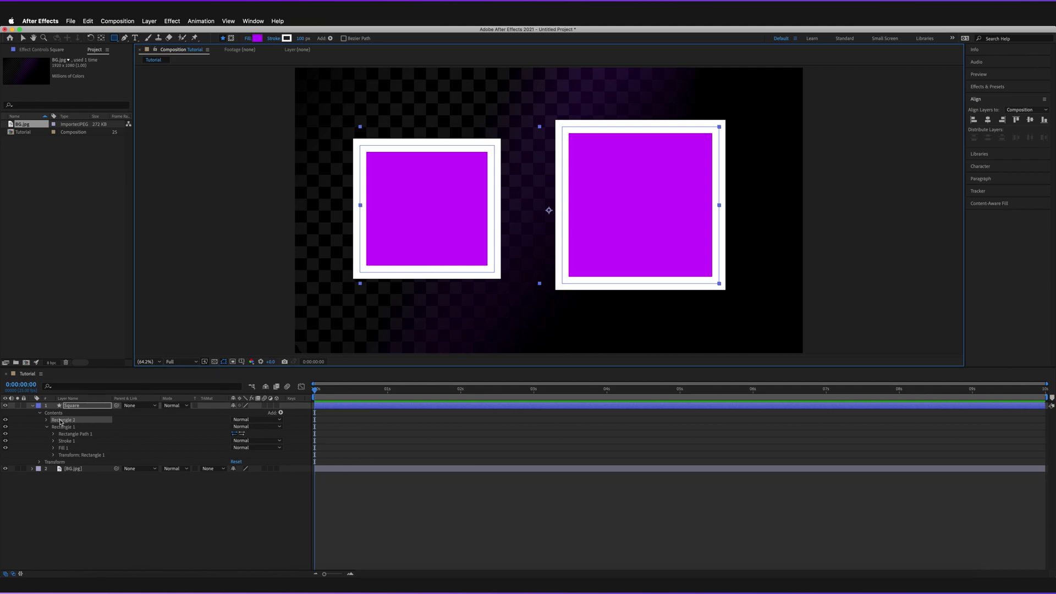
key(Delete)
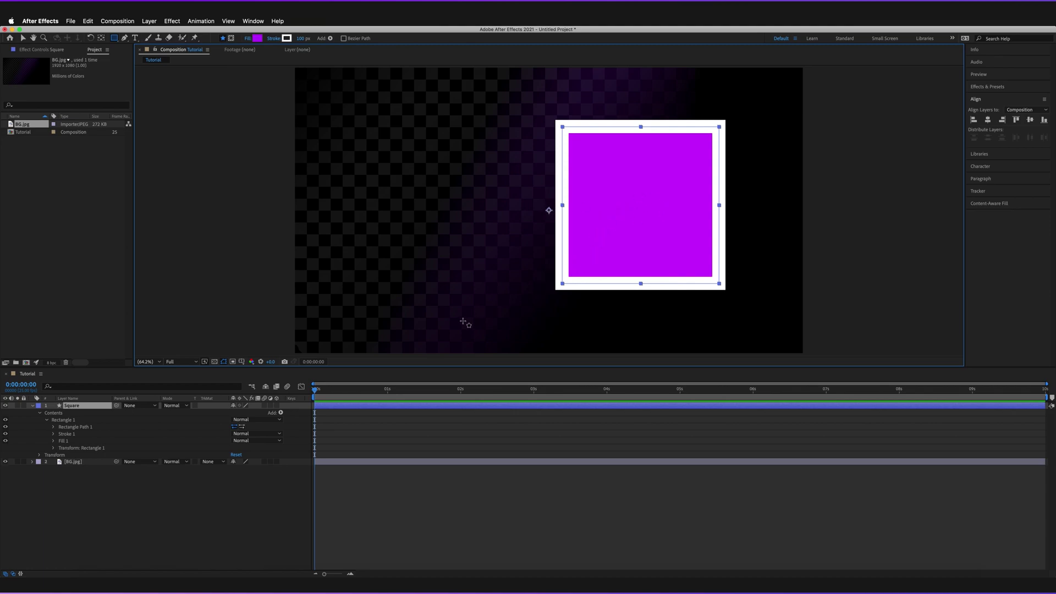
key(v)
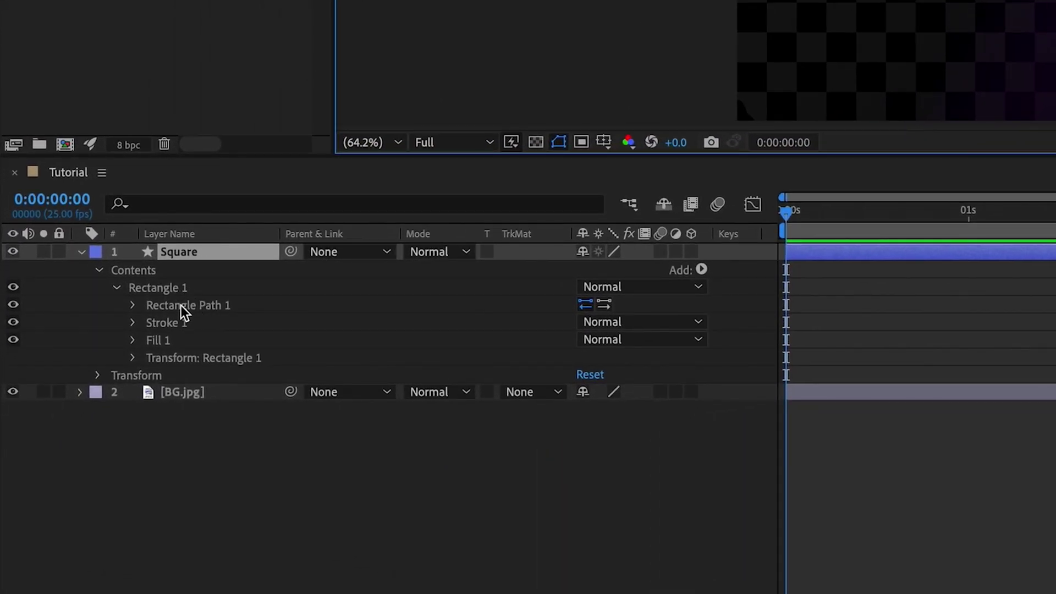
- Expand Rectangle Path 1 and set its size to 1000 by 1000 with linked proportions
click(136, 319)
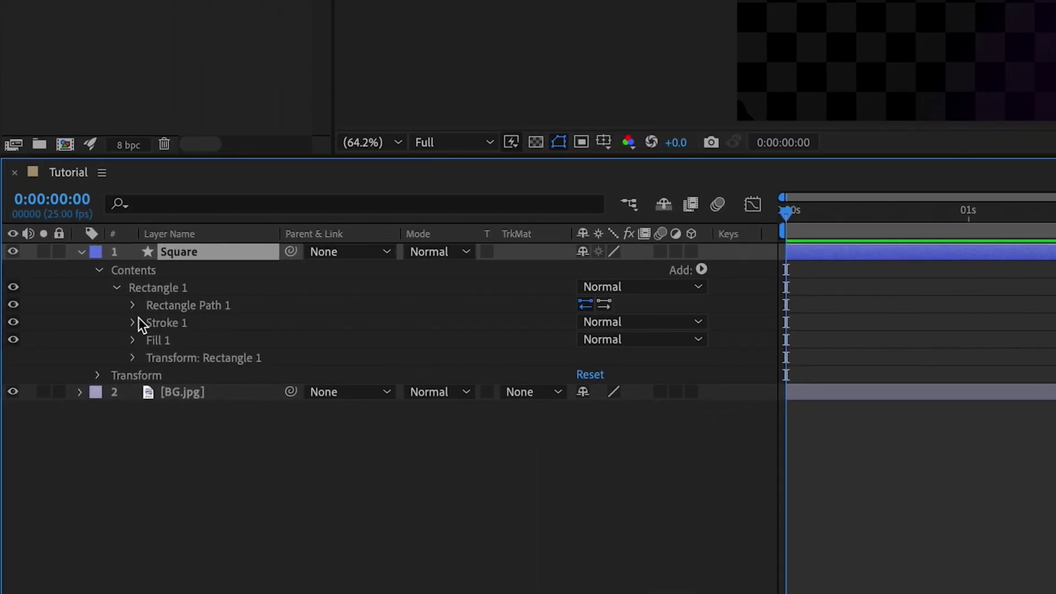
click(132, 306)
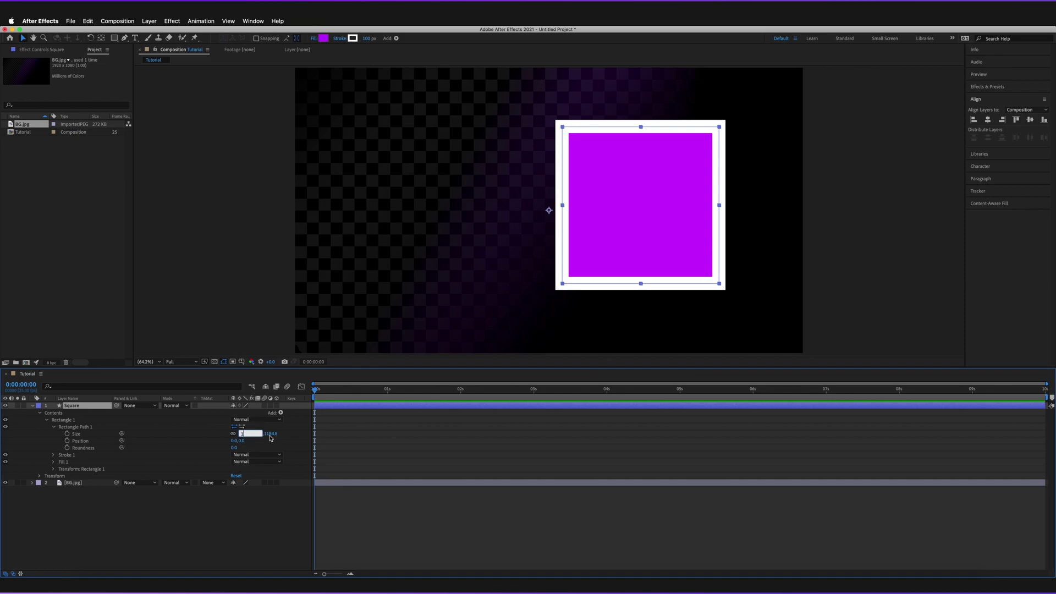
click(260, 515)
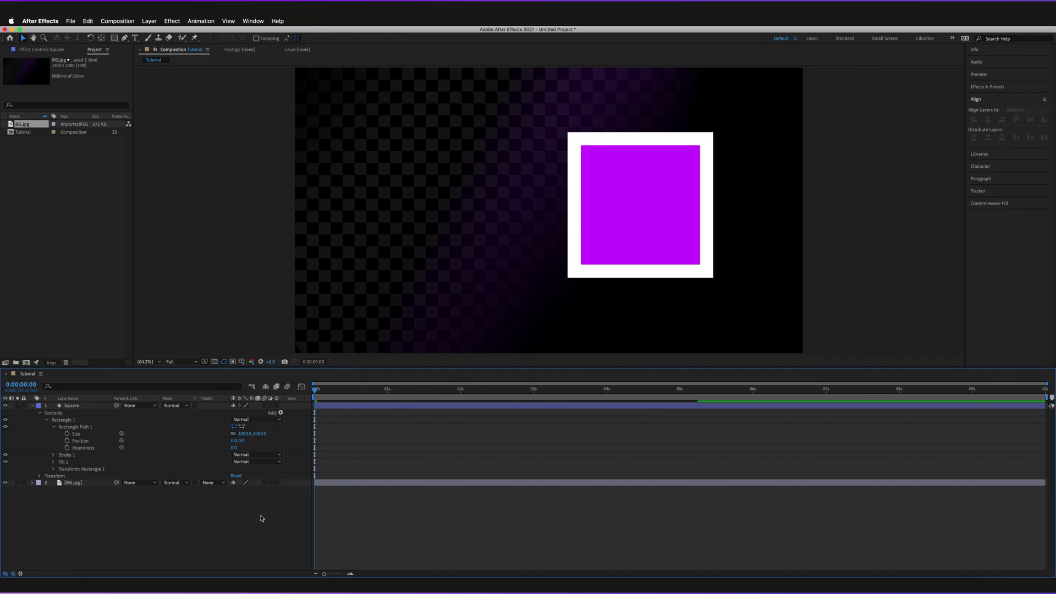
- Unlink the rectangle path's size proportions, try a width of 500, and restore the width to 1000
click(233, 435)
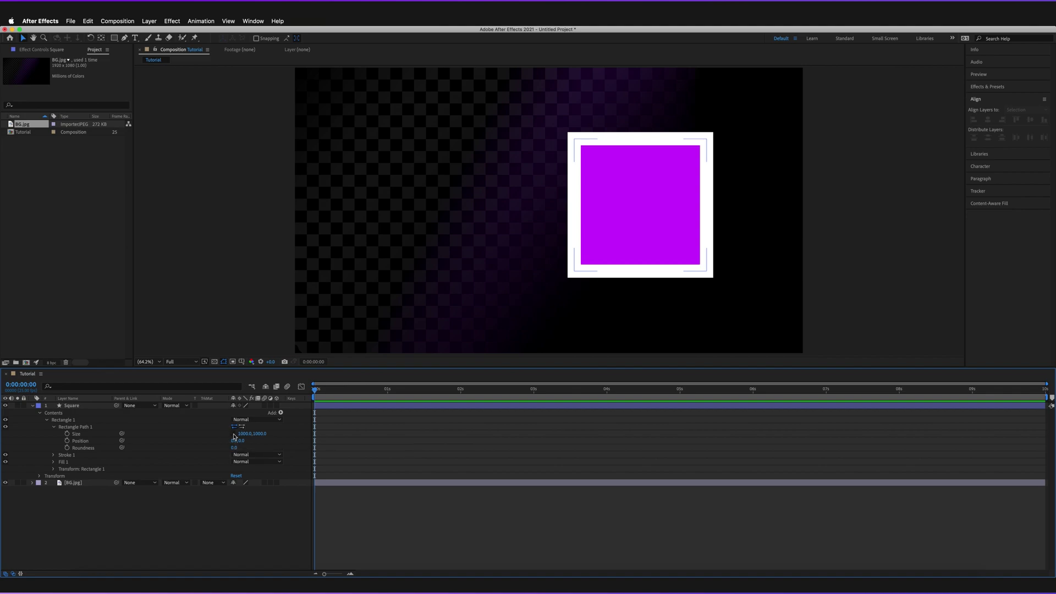
click(245, 434)
text(500)
key(Return)
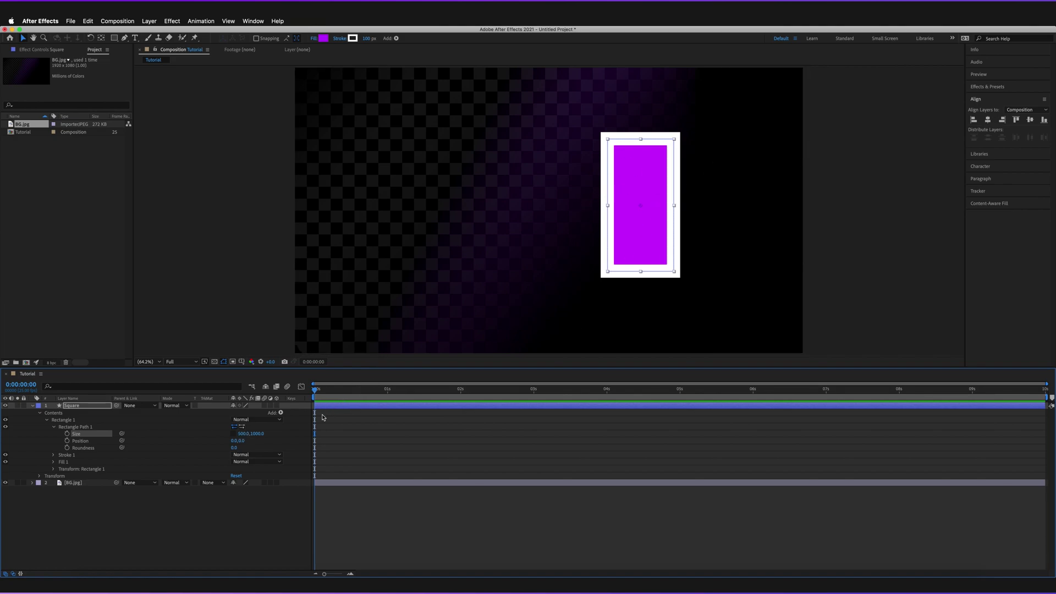
click(244, 433)
text(1000)
key(Return)
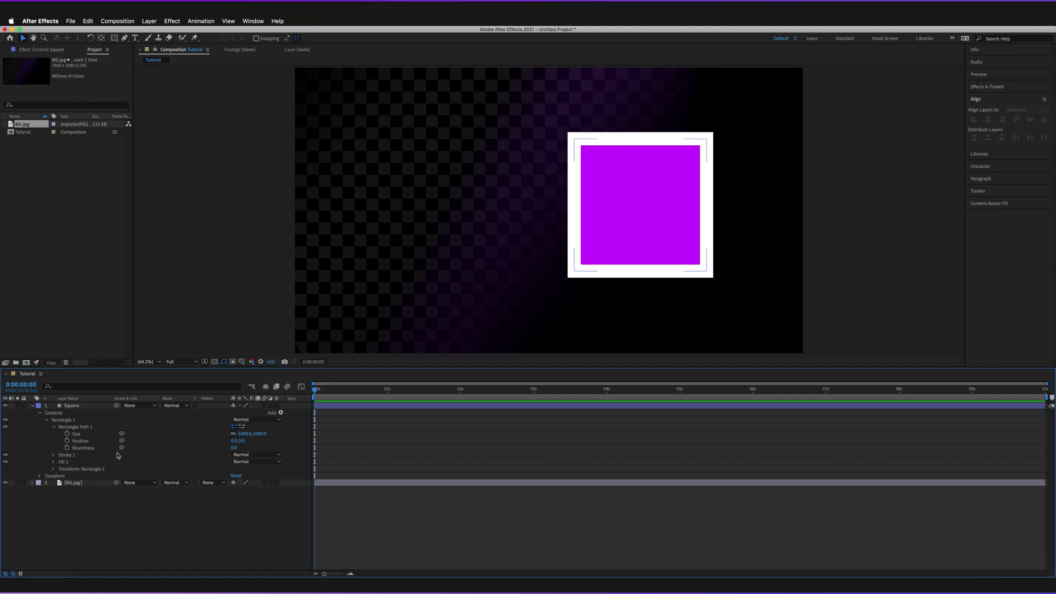
- Try raising the Roundness of Rectangle Path 1 until the square turns into a circle, and collapse the path's properties
drag(234, 448, 264, 462)
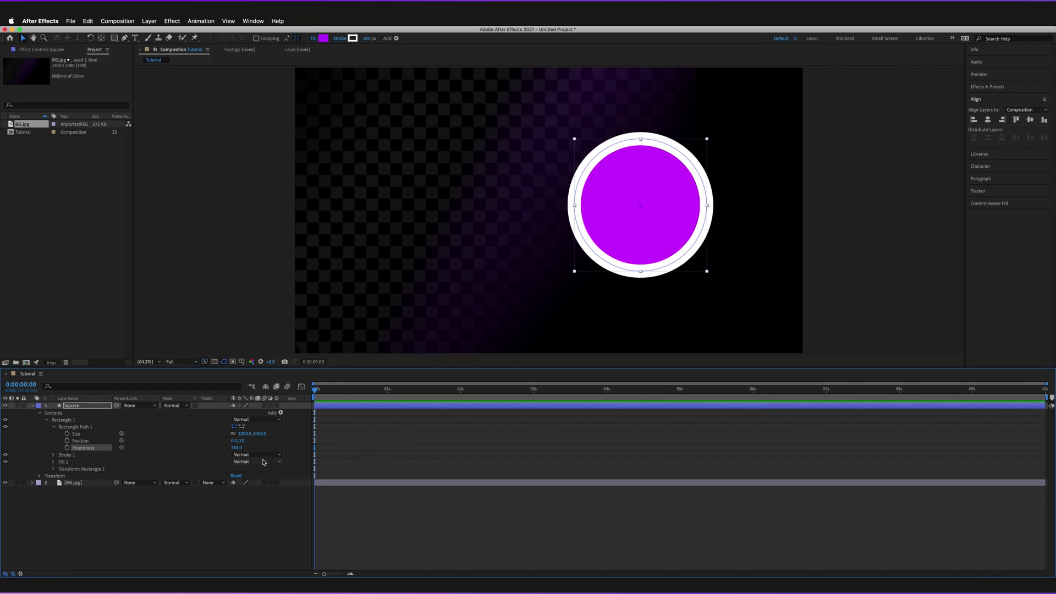
click(54, 428)
- Select the square's stroke and fill entries in turn and expand the Stroke 1 properties to examine them
click(66, 434)
click(69, 441)
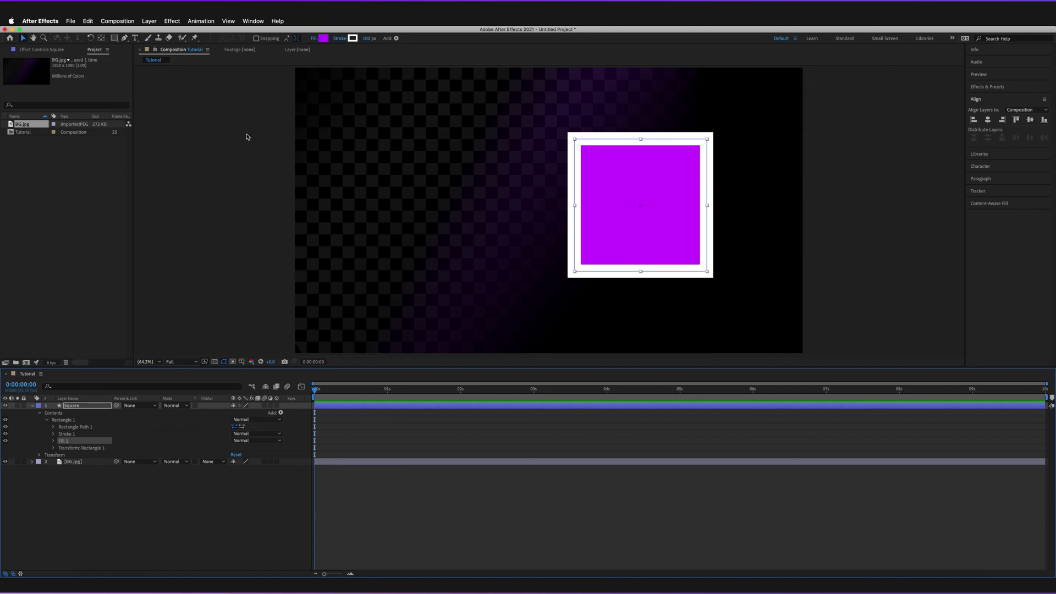
click(54, 434)
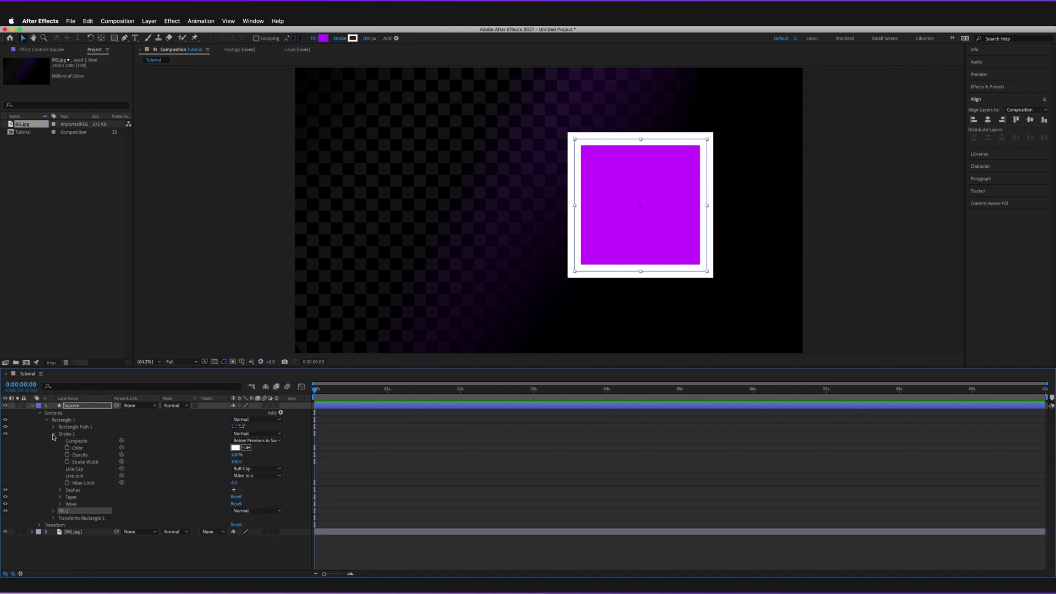
- Go through the Color, Opacity, Stroke Width, Line Cap and Line Join properties of the square's Stroke 1
click(105, 449)
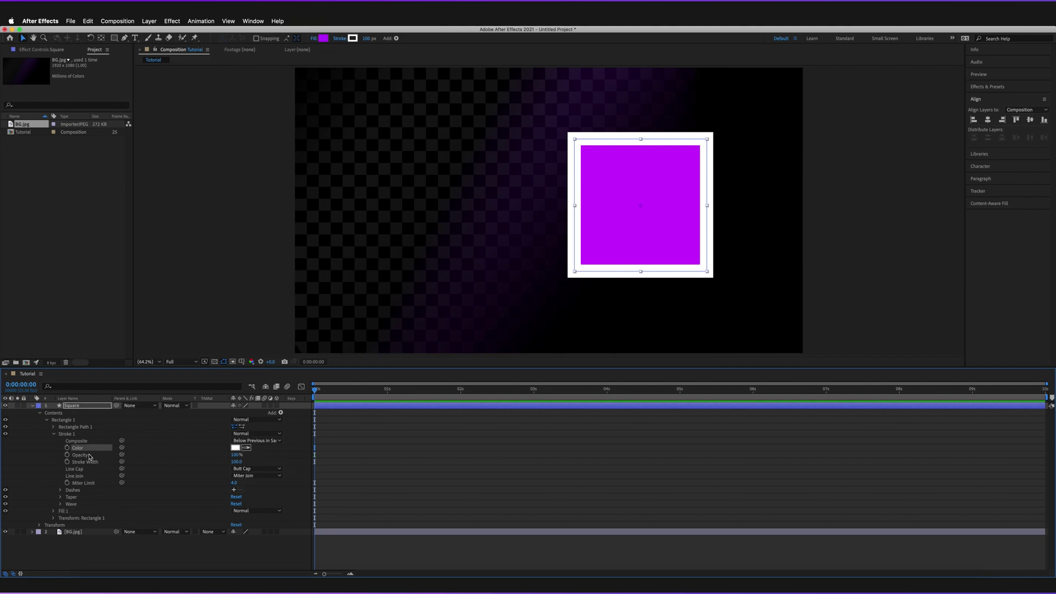
mouse_move(235, 455)
mouse_down()
mouse_move(198, 457)
mouse_move(261, 457)
mouse_move(180, 461)
mouse_move(363, 457)
mouse_up()
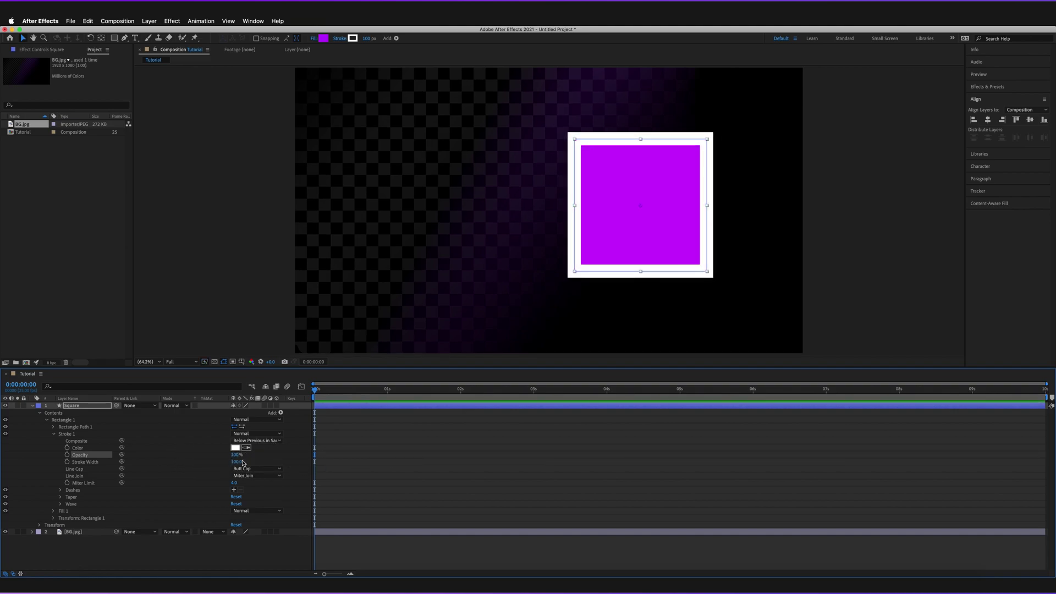
click(82, 462)
click(78, 470)
click(75, 477)
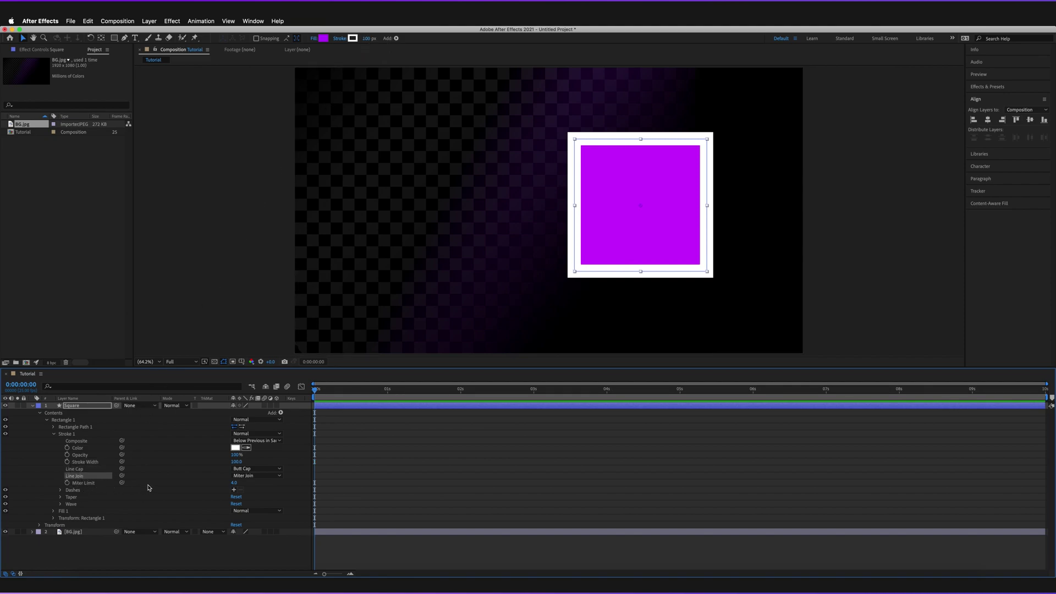
- Try adding a dash to Stroke 1, remove it, and look over the stroke's Taper properties
click(77, 491)
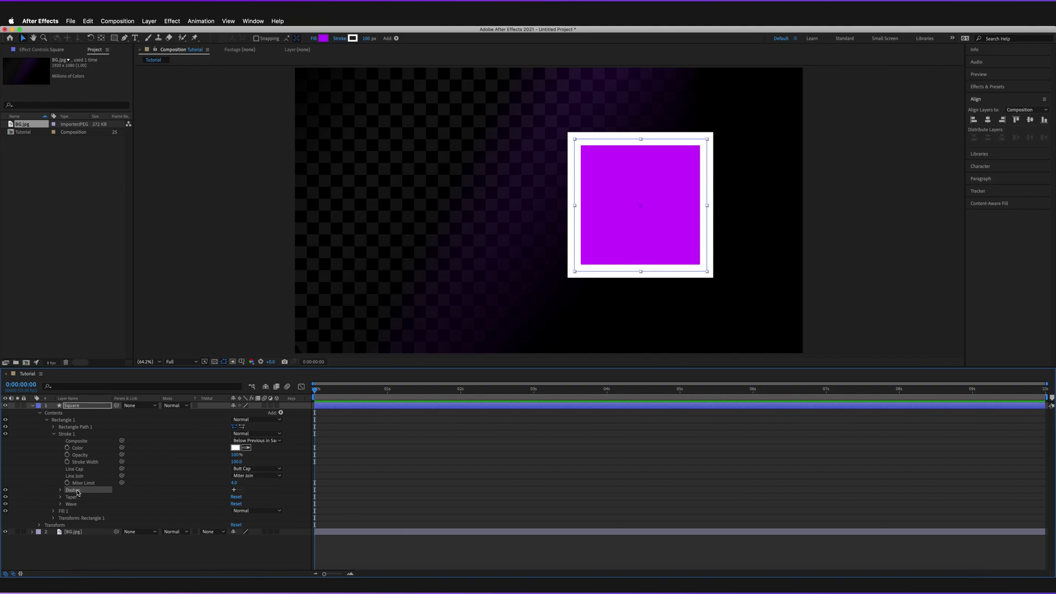
click(233, 490)
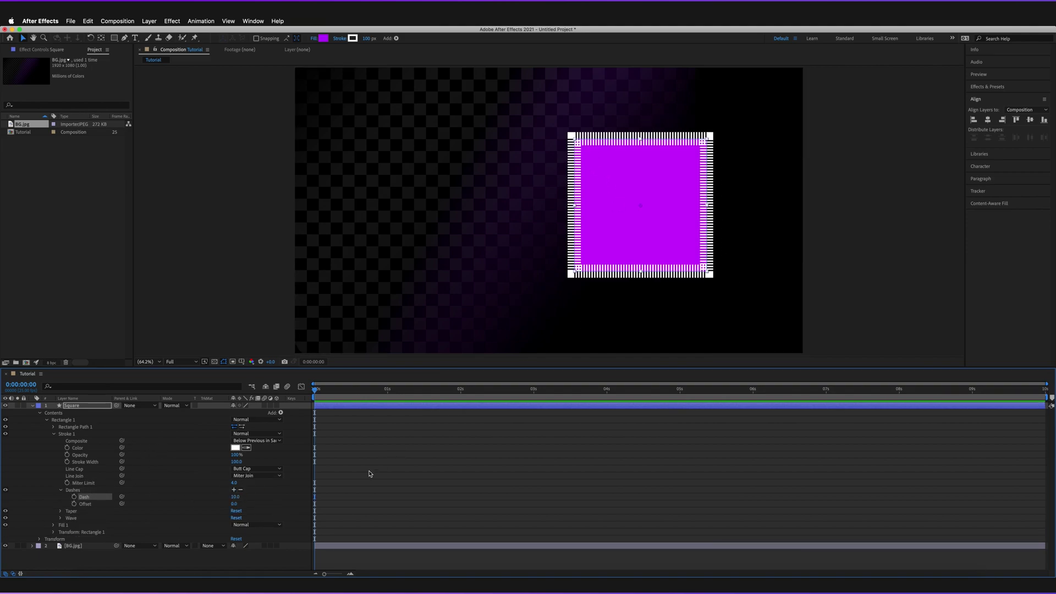
click(241, 490)
click(60, 498)
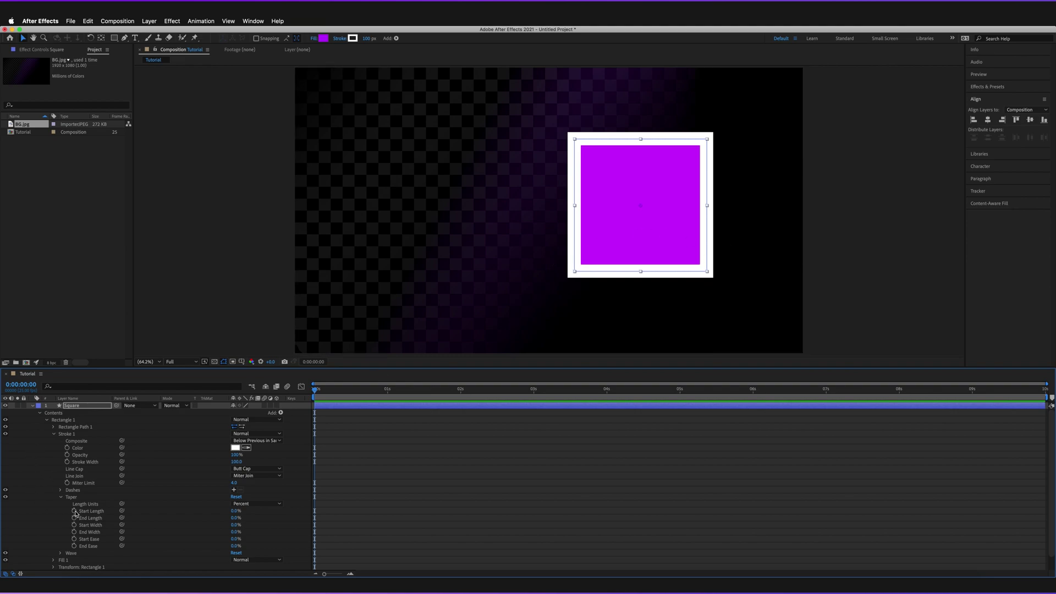
click(61, 497)
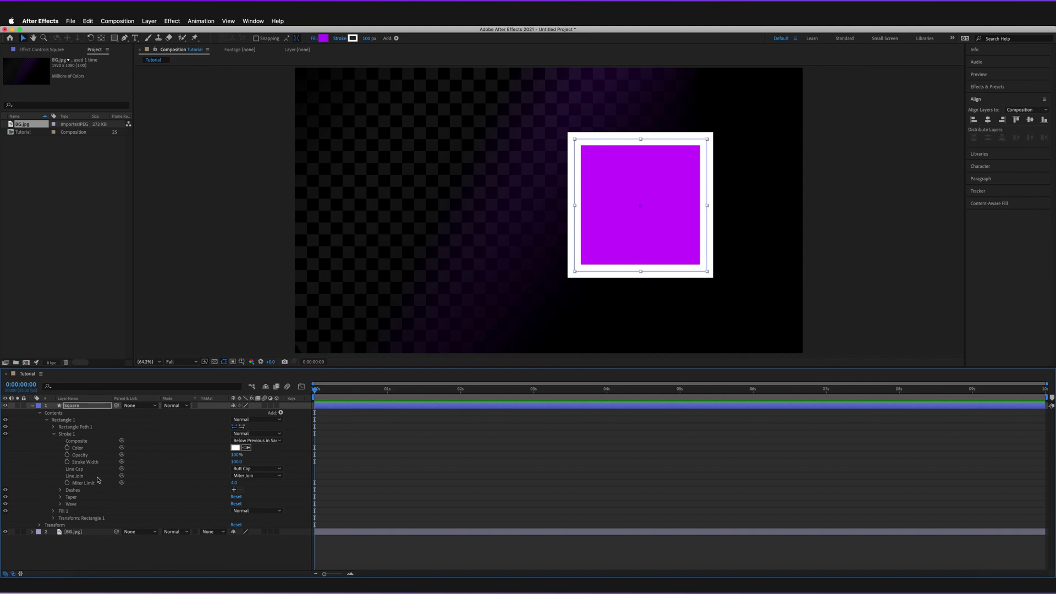
- Collapse Stroke 1 and examine the properties of Fill 1 and Transform: Rectangle 1, collapsing each again
click(53, 434)
click(53, 441)
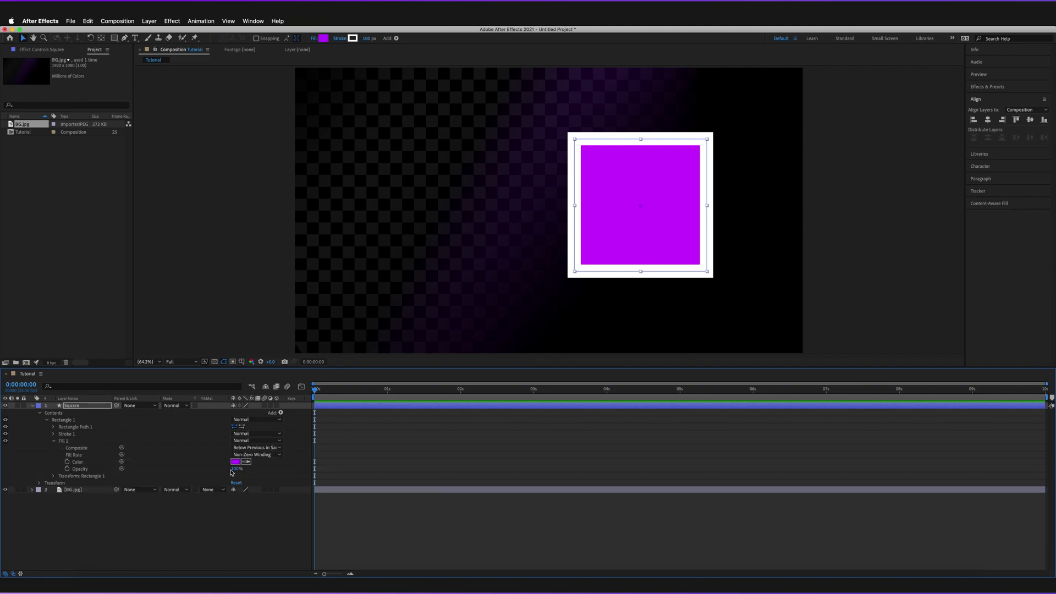
click(81, 470)
drag(236, 469, 325, 456)
click(54, 440)
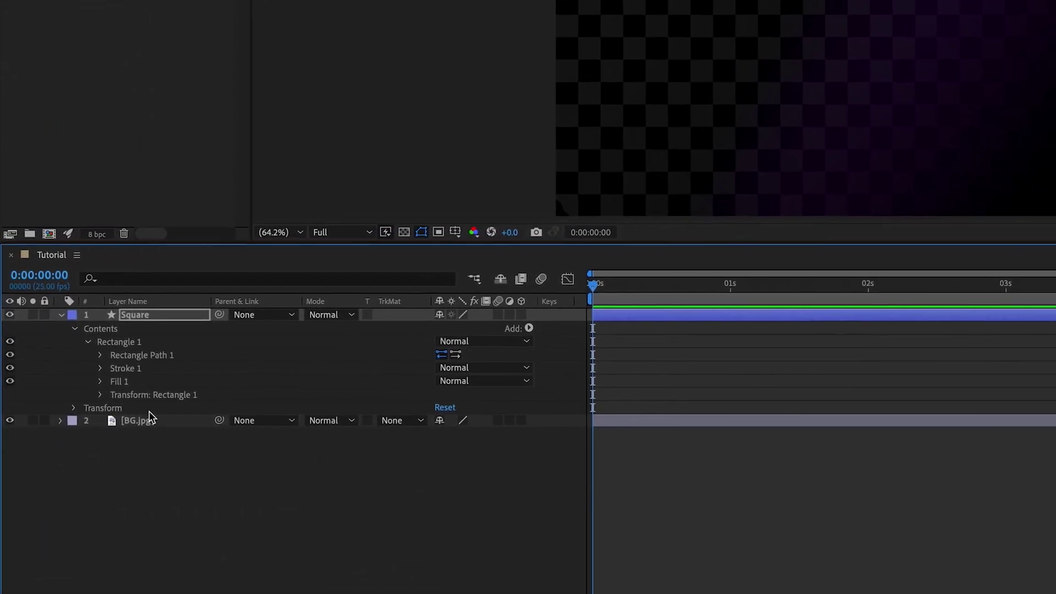
click(54, 448)
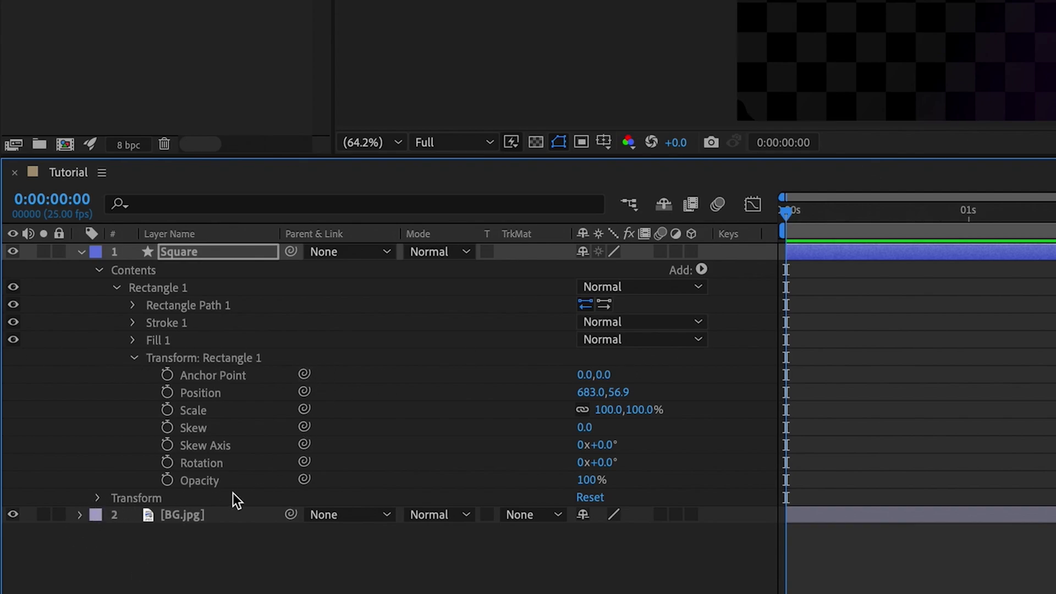
click(133, 360)
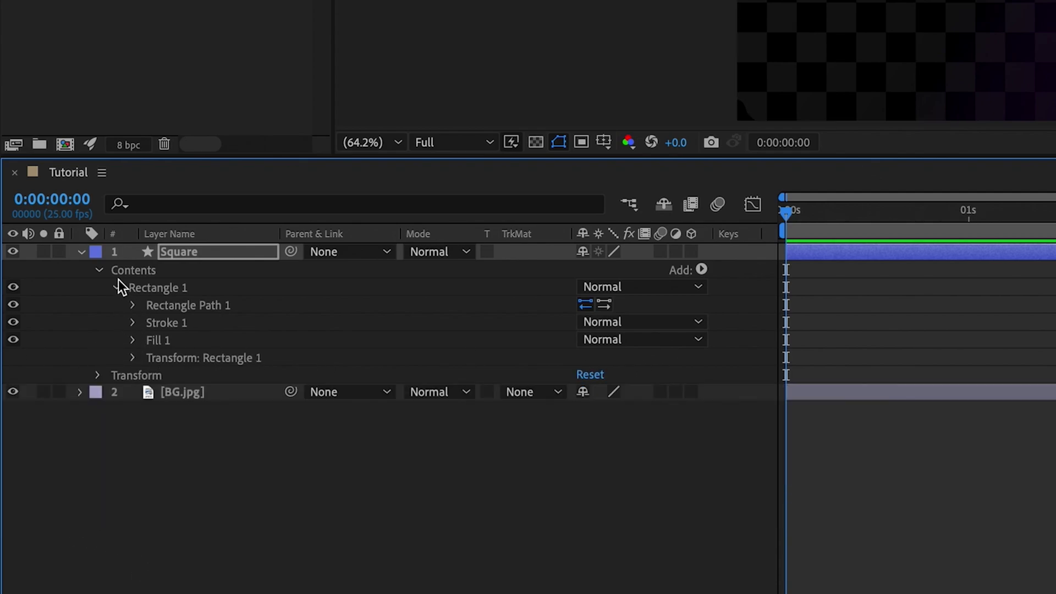
- Collapse the Square layer's contents and delete the layer
click(117, 288)
click(99, 270)
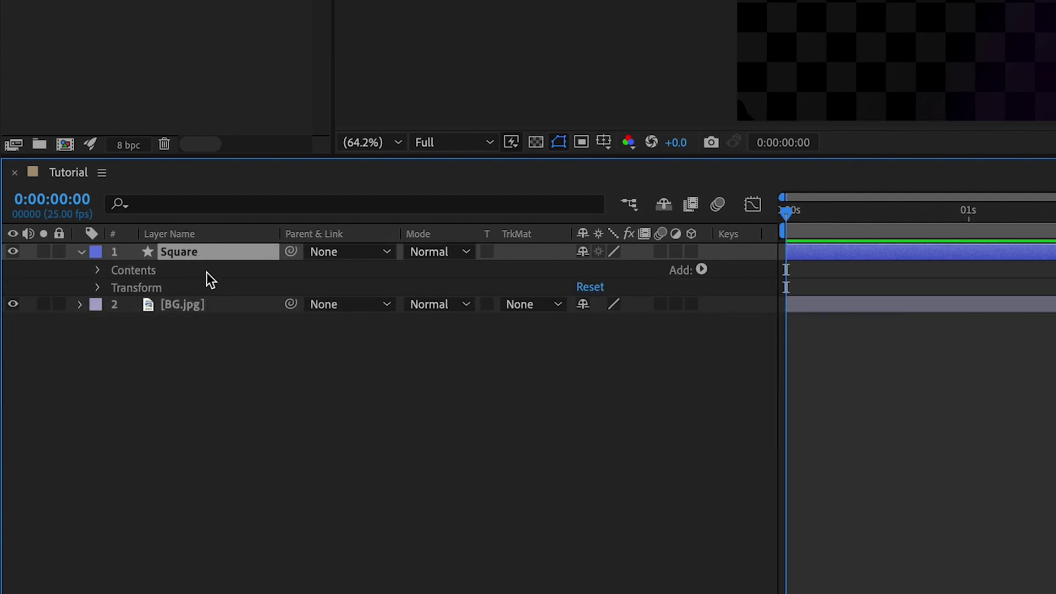
key(Delete)
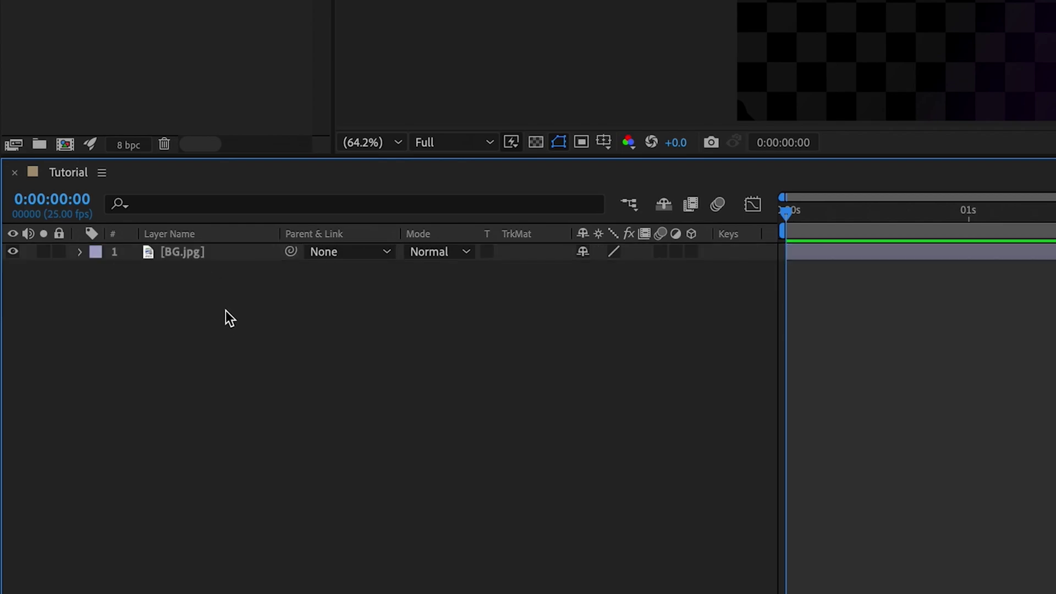
- Draw a circle about 1471 px in diameter with the Ellipse tool and move it up within the composition
drag(285, 55, 404, 88)
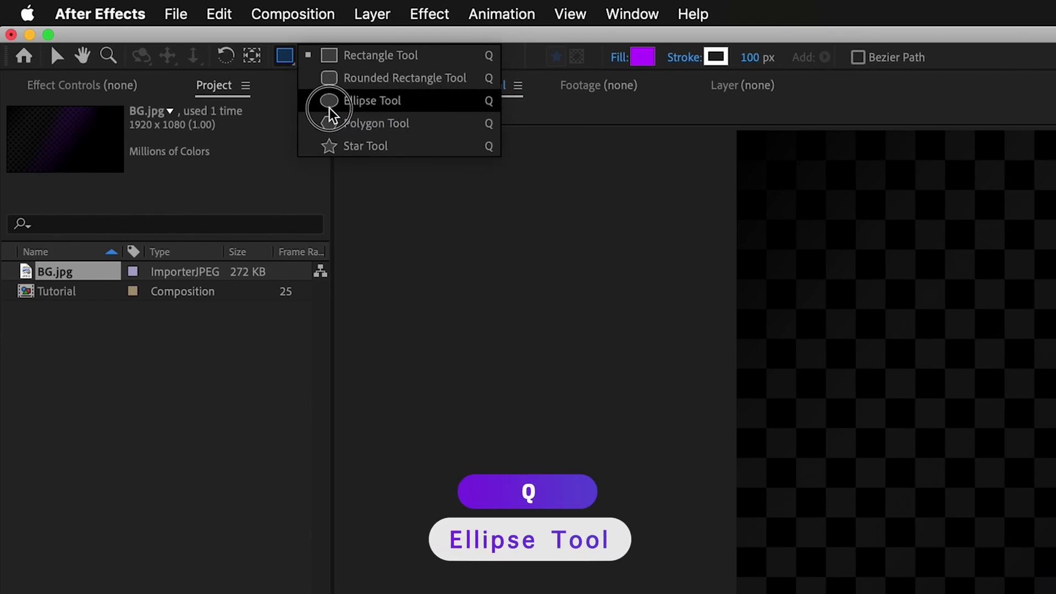
click(385, 102)
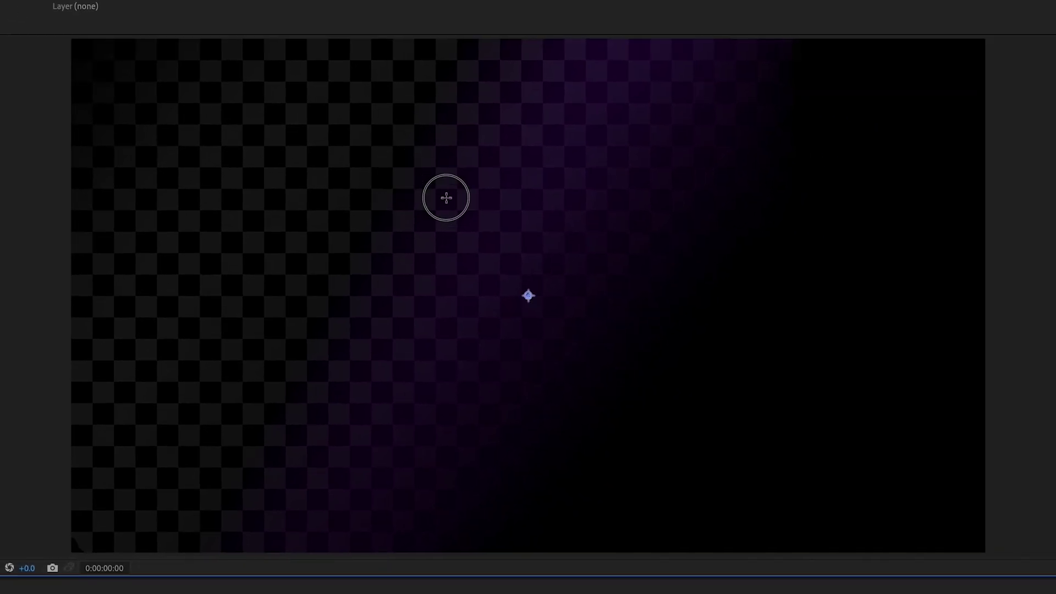
mouse_move(396, 166)
mouse_down()
mouse_move(710, 435)
mouse_move(401, 467)
mouse_move(518, 195)
mouse_move(712, 404)
mouse_move(646, 436)
mouse_move(806, 476)
mouse_move(466, 247)
mouse_move(579, 339)
mouse_move(746, 442)
mouse_up()
key(v)
drag(607, 325, 589, 275)
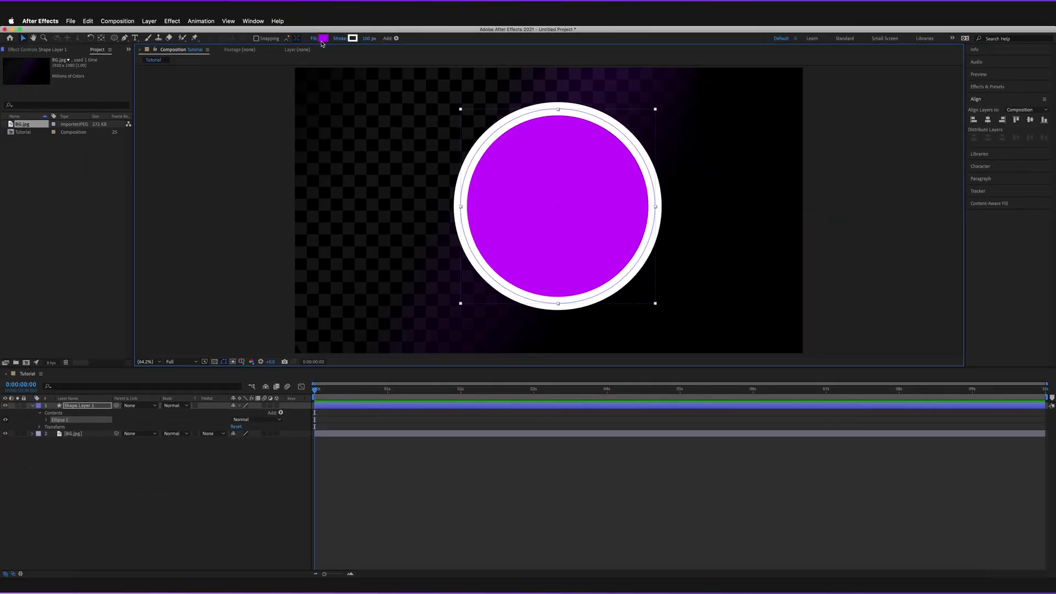
- Check the circle's fill options without changes and expand Ellipse Path 1 to examine its Size and Position
click(314, 38)
click(497, 242)
click(47, 420)
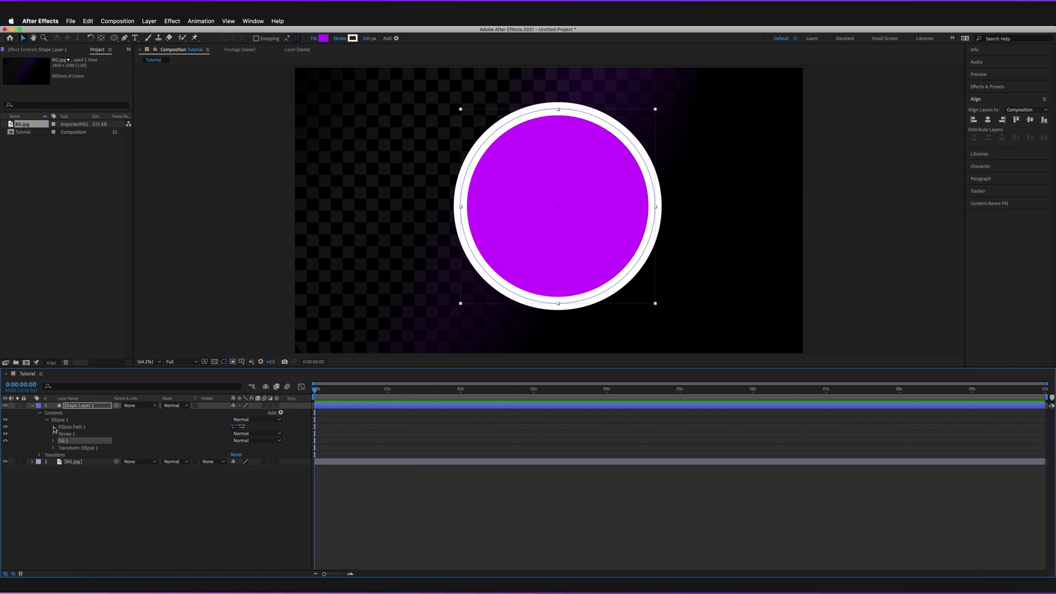
click(54, 428)
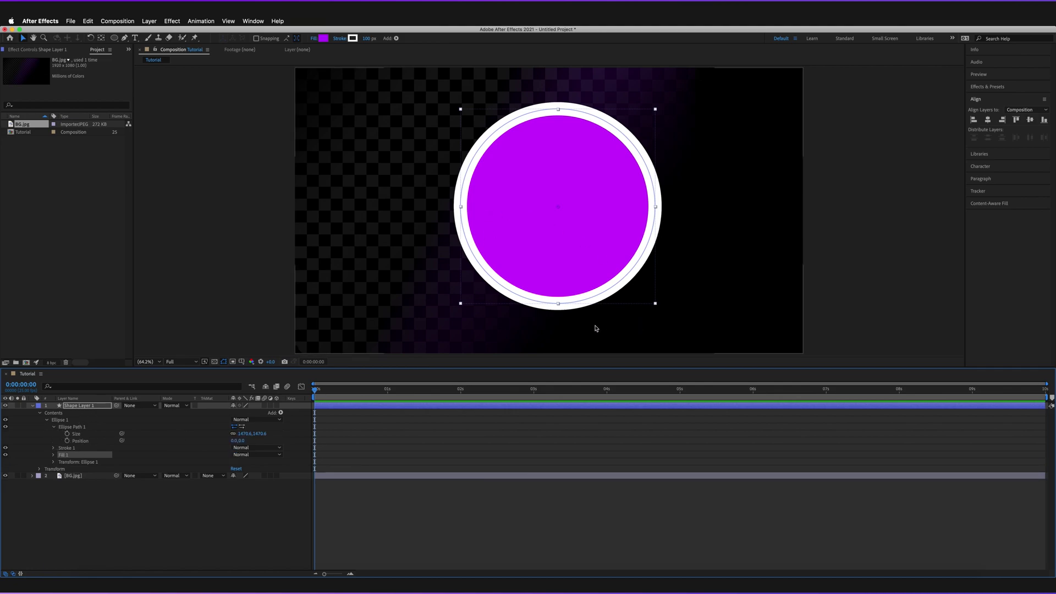
- Collapse Ellipse Path 1 and delete the circle's shape layer
click(54, 427)
click(79, 406)
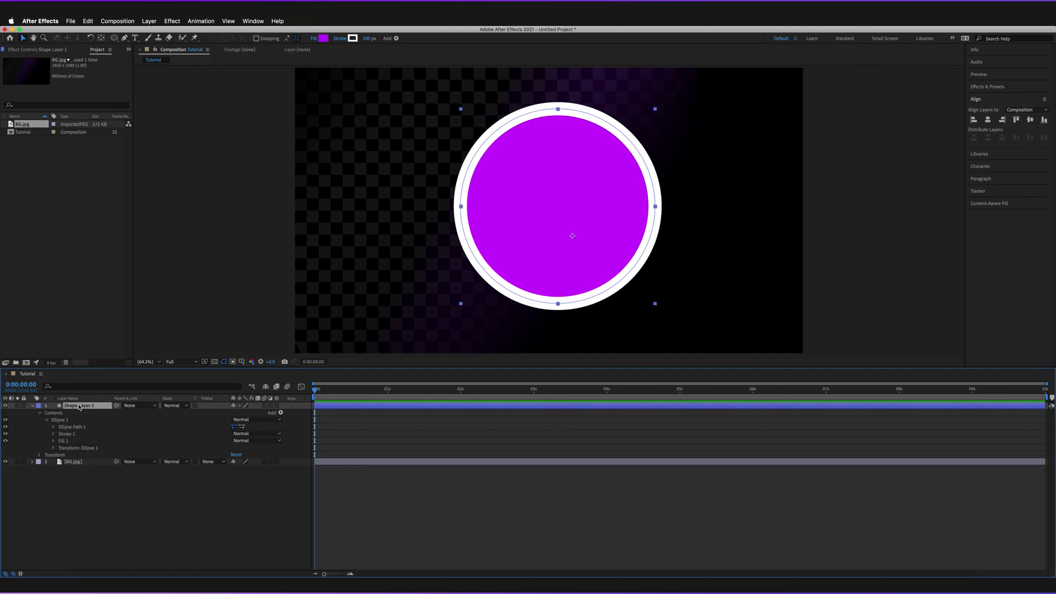
key(Delete)
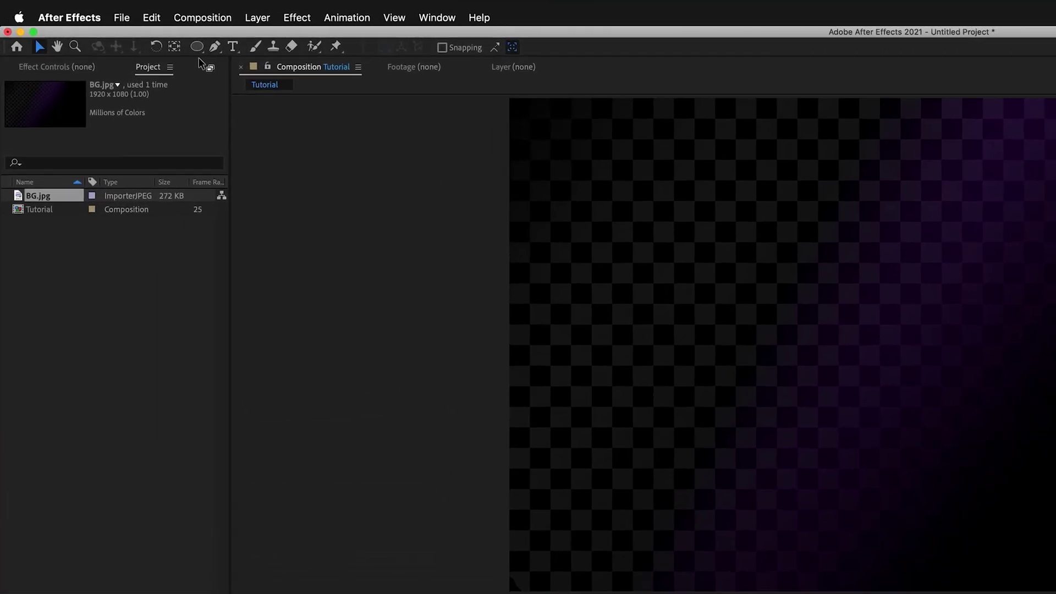
- Draw a pentagon with an outer radius of about 620 near the composition's centre using the Polygon tool, and return to the Selection tool
drag(196, 47, 271, 96)
drag(395, 130, 394, 123)
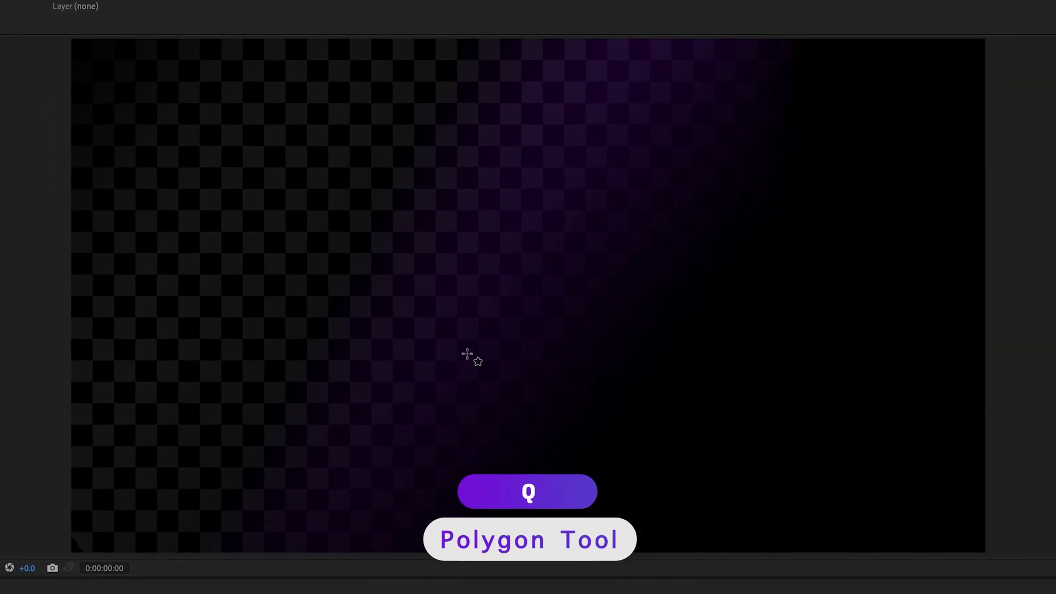
mouse_move(509, 293)
mouse_down()
mouse_move(632, 264)
mouse_move(622, 380)
mouse_move(440, 358)
mouse_move(468, 283)
mouse_move(517, 351)
mouse_move(646, 391)
mouse_move(594, 413)
mouse_up()
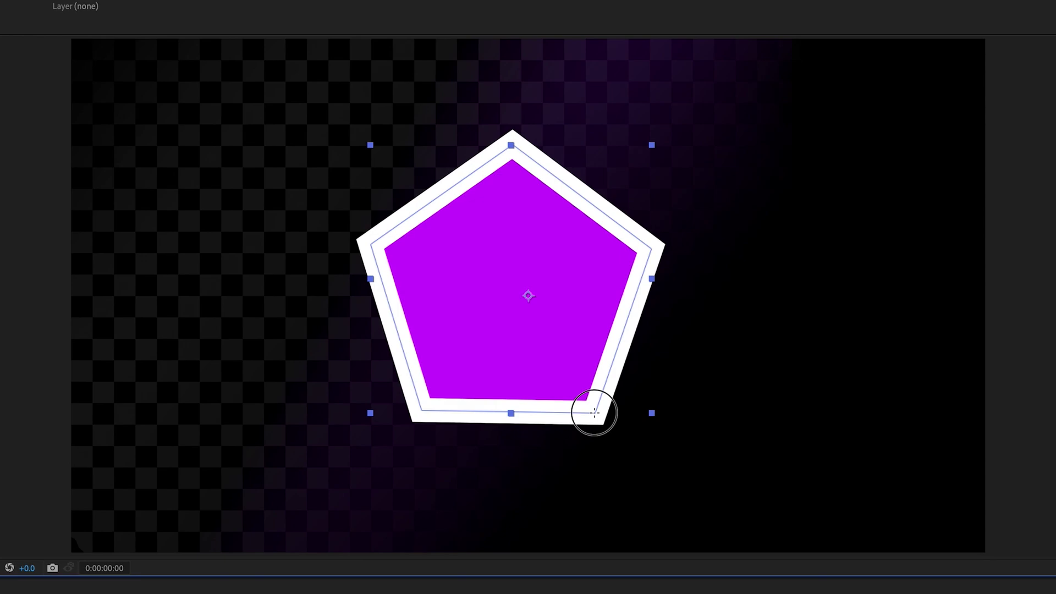
drag(594, 412, 594, 413)
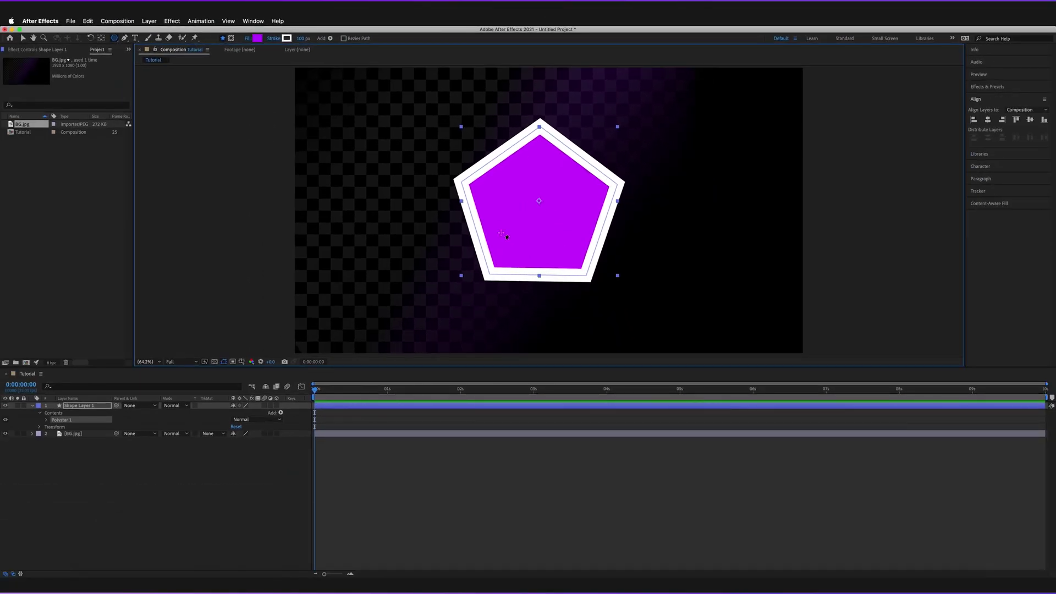
click(23, 38)
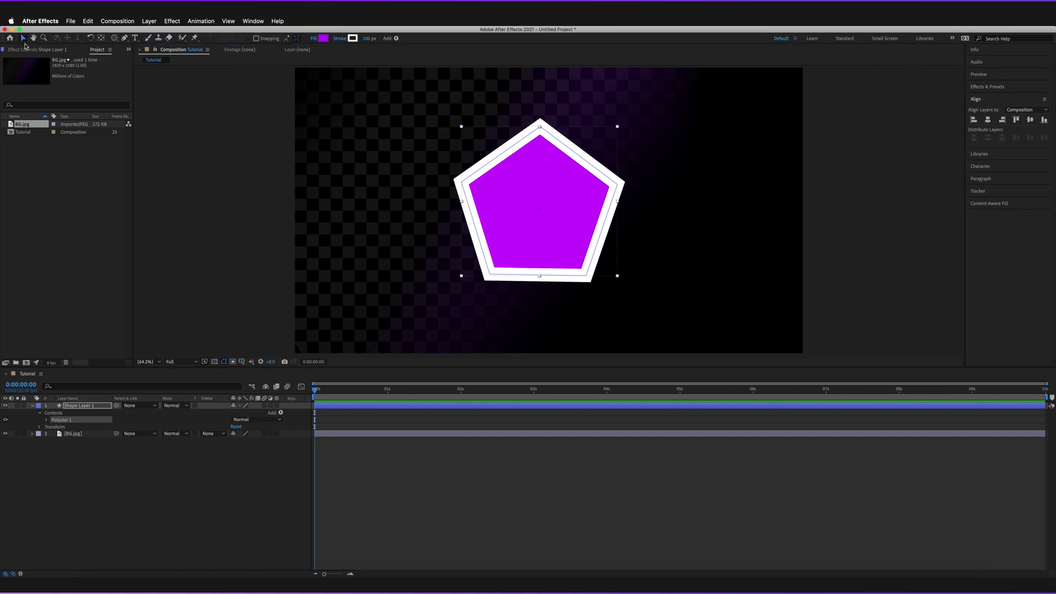
- Expand Polystar 1 and its Polystar Path 1, and select the Points property
click(47, 420)
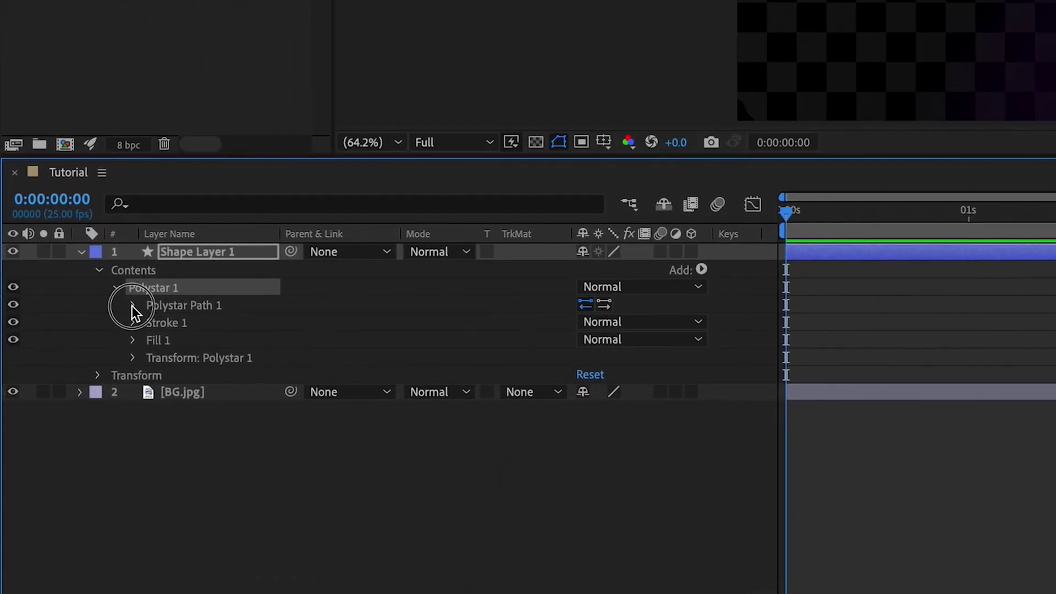
click(132, 305)
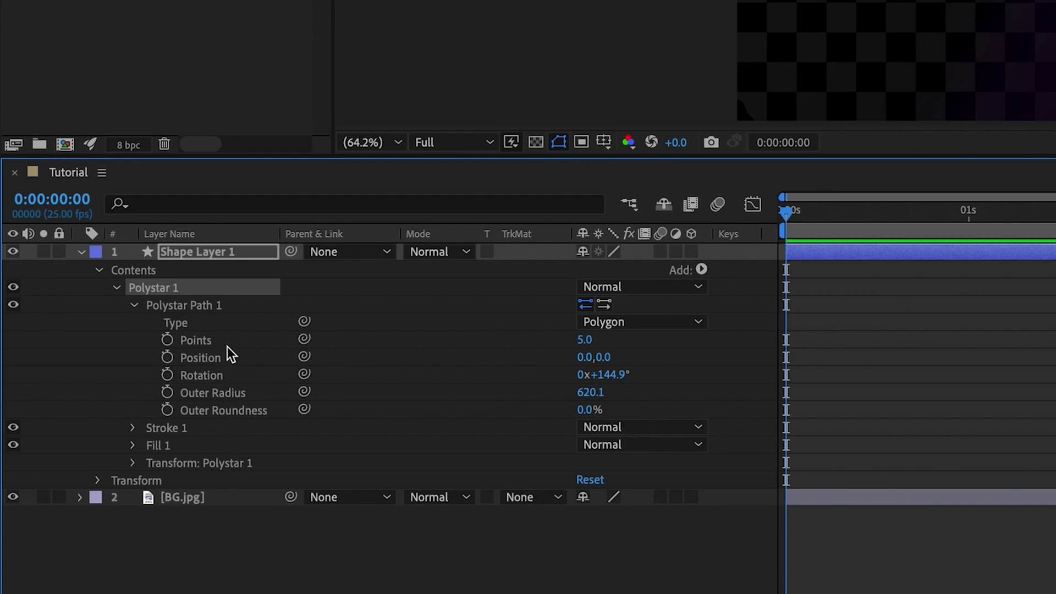
click(208, 341)
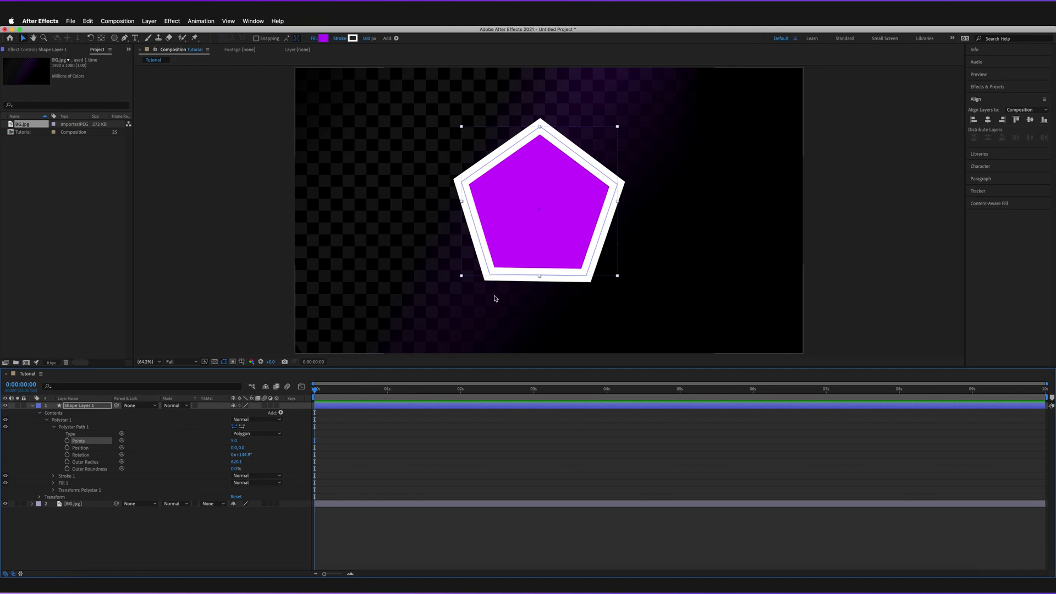
- Try Points values of 10, 6 and 8 on the polygon
click(235, 441)
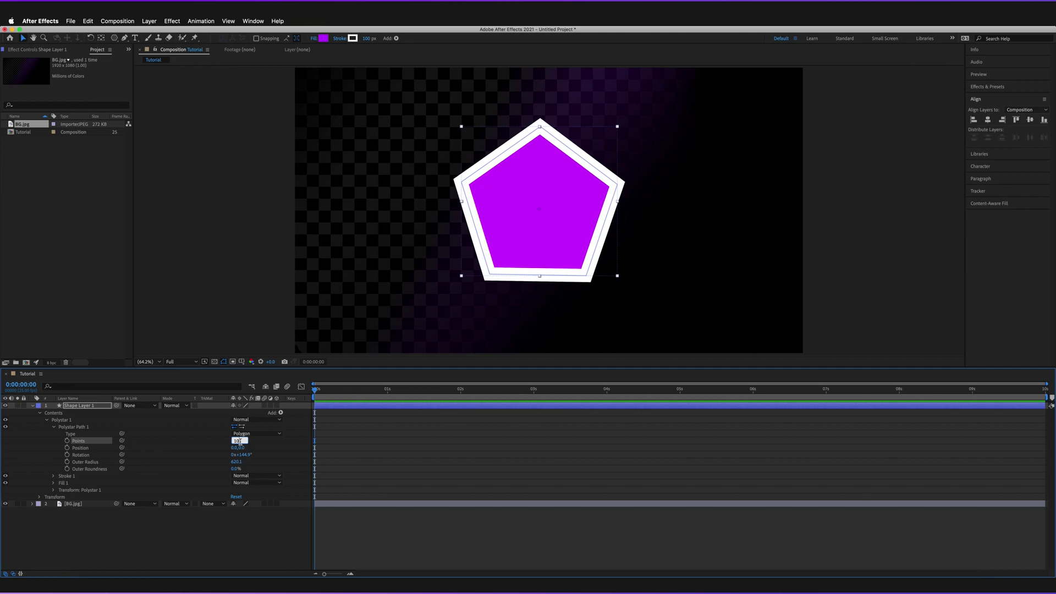
text(10)
key(Return)
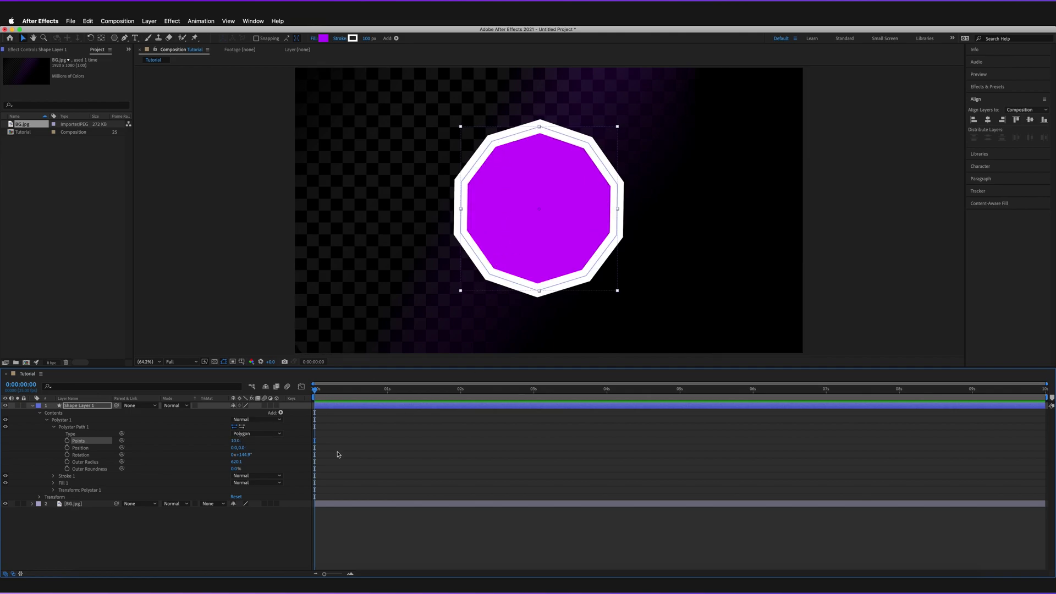
click(238, 442)
text(6)
key(Return)
click(241, 441)
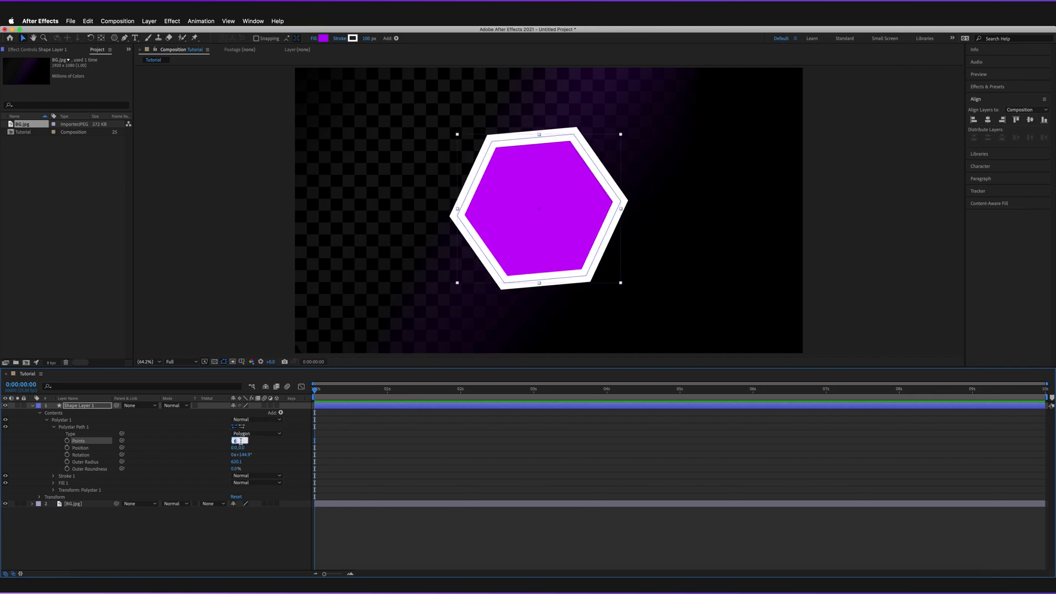
click(277, 546)
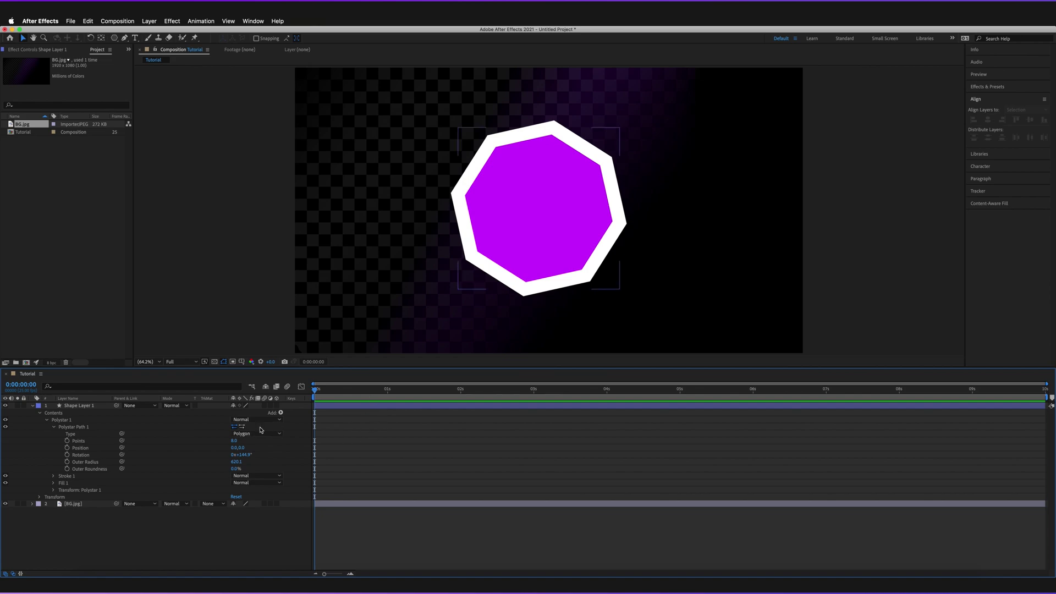
- Try 100 points on the polygon to approximate a circle
click(234, 441)
text(100)
key(Return)
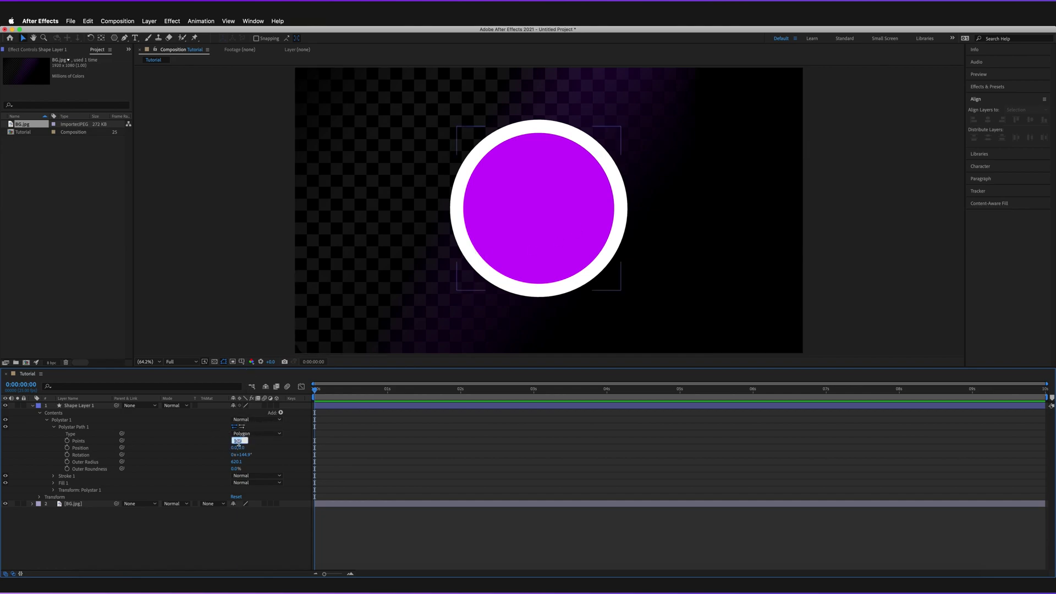
- Set the polygon's Points to 3 to make a triangle, and select the shape in the composition
click(237, 441)
text(3)
key(Return)
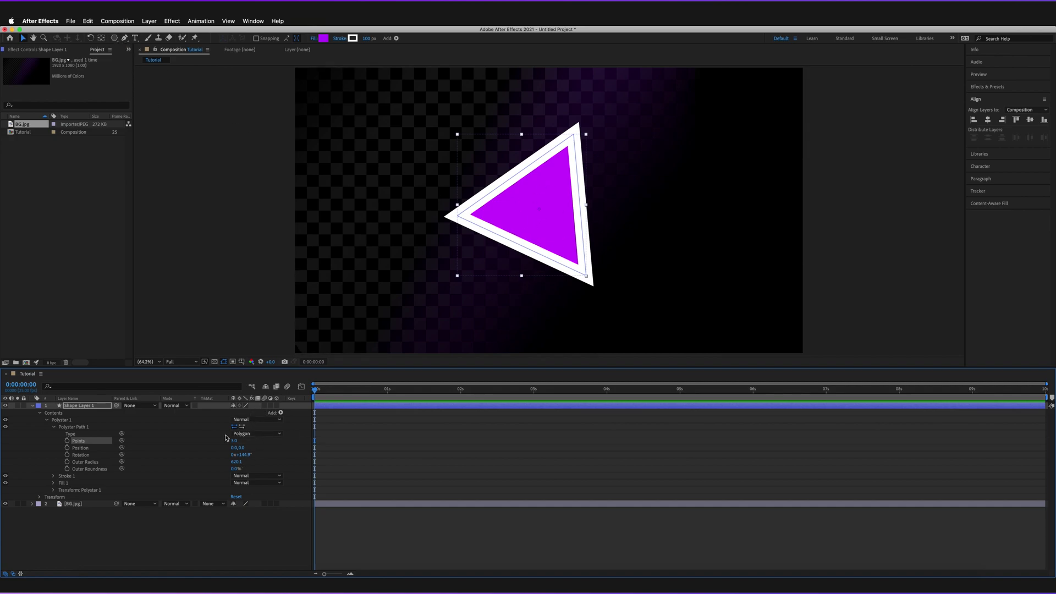
click(263, 548)
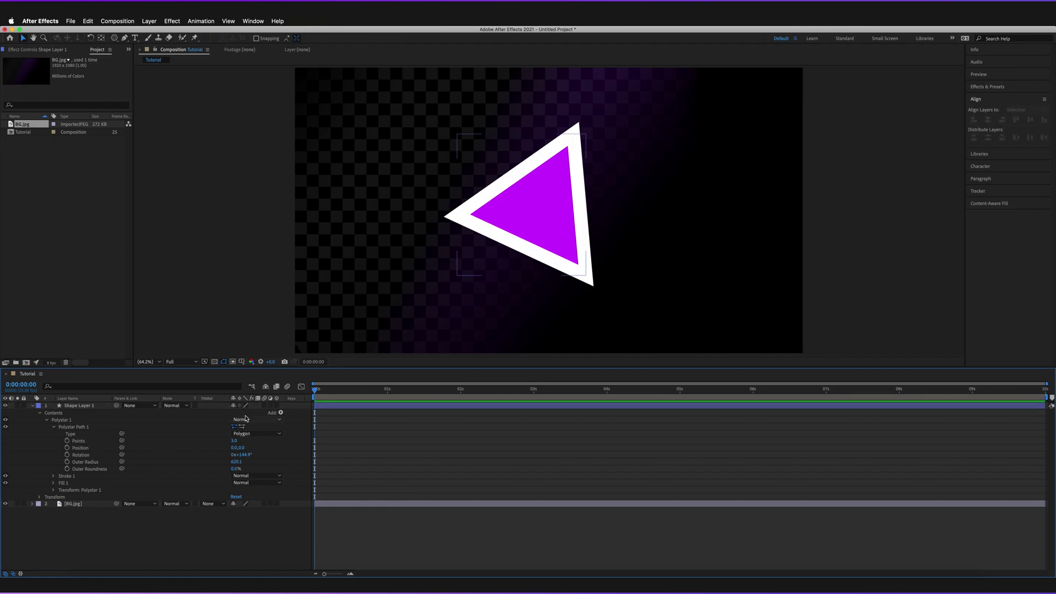
click(509, 216)
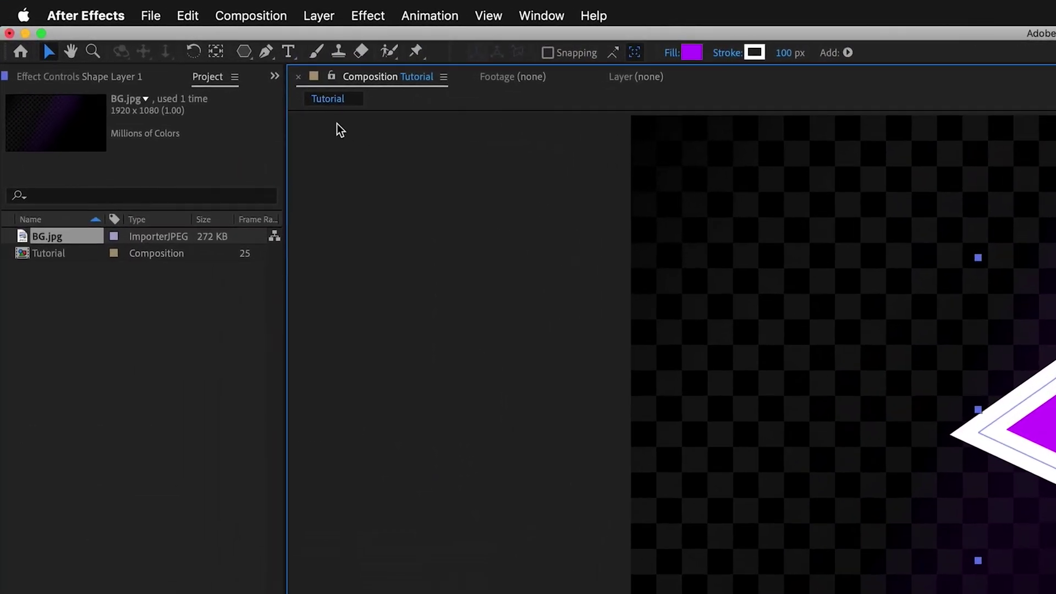
- Change the Polystar Path's Type to Star, set its Points to 5, and deselect the layer
drag(287, 58, 388, 153)
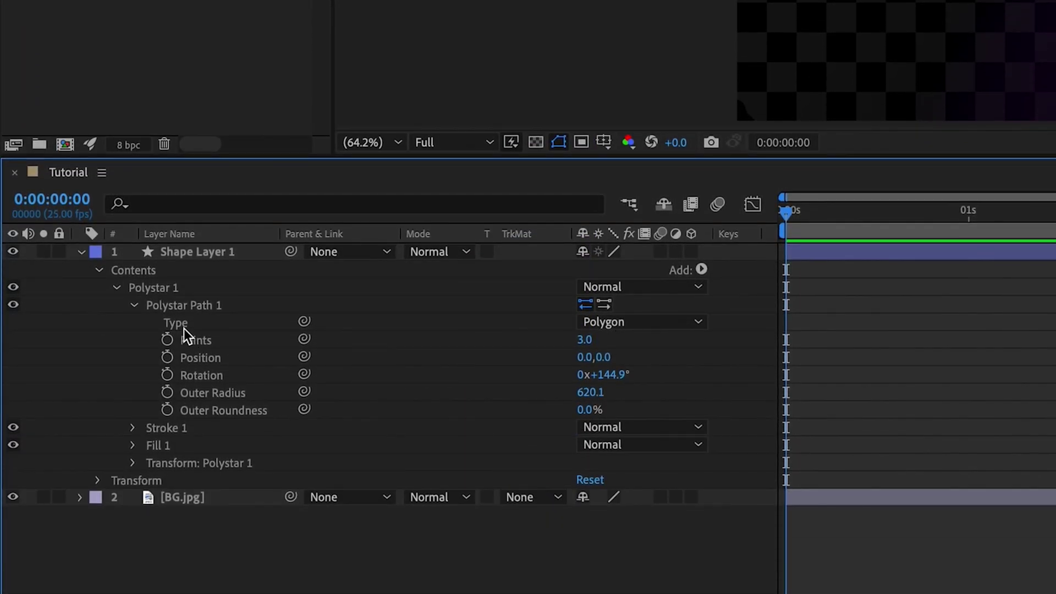
click(648, 326)
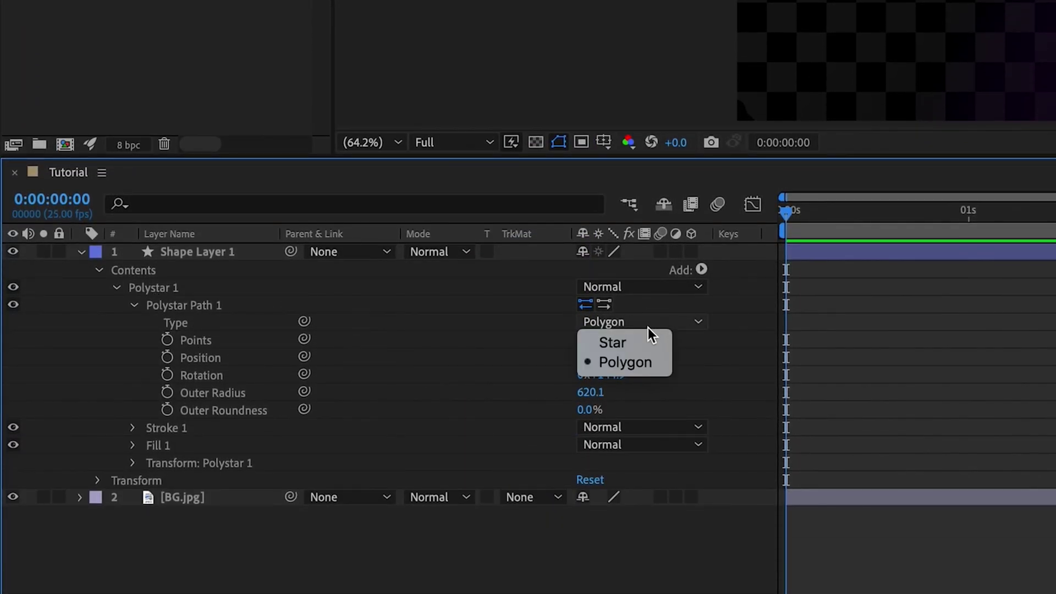
click(615, 346)
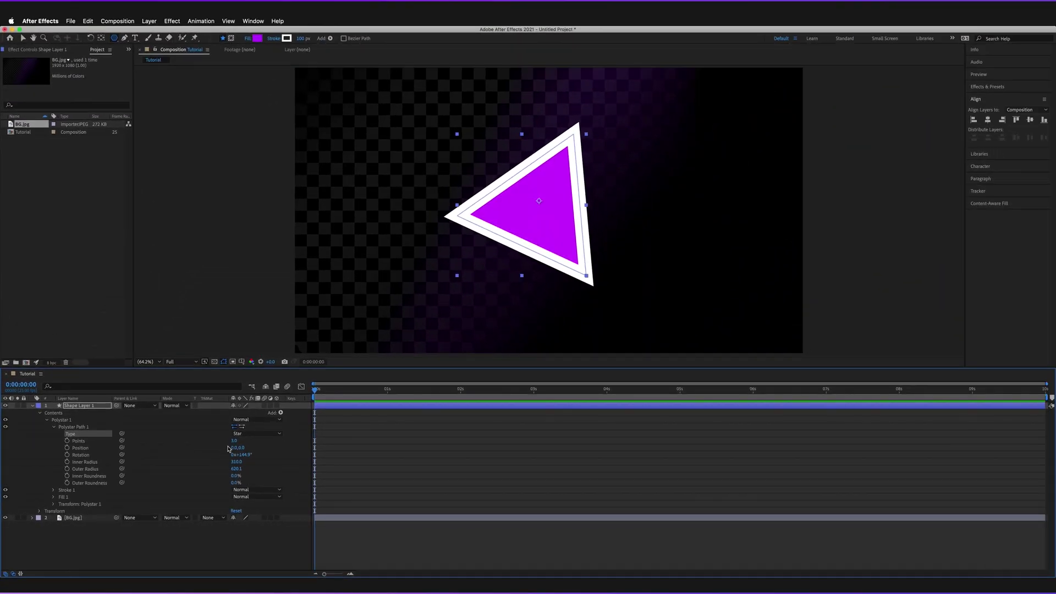
click(235, 441)
text(5)
key(Return)
scroll(645, 171, up, 1)
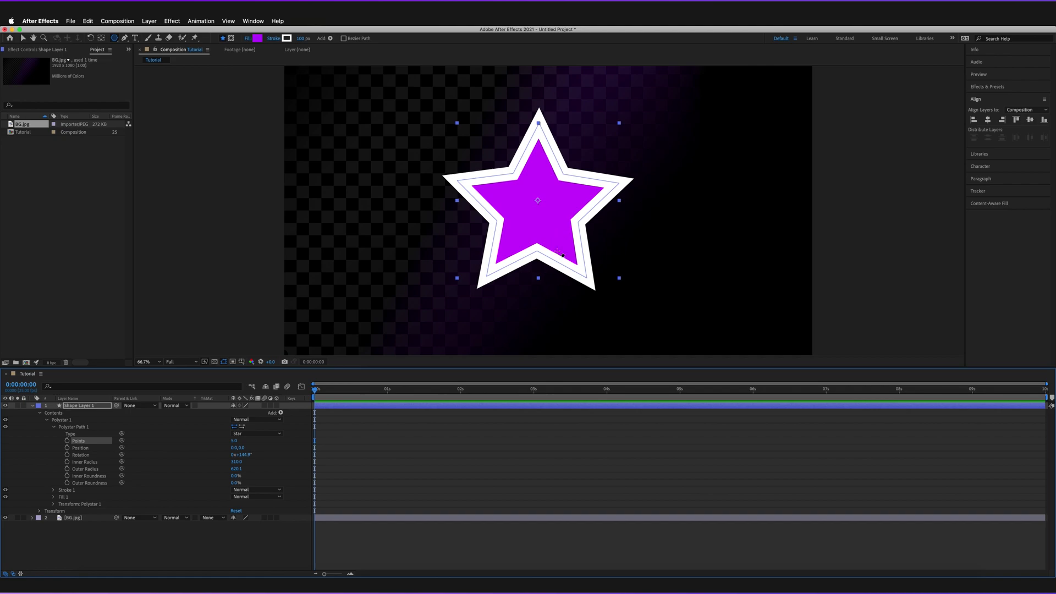
click(273, 465)
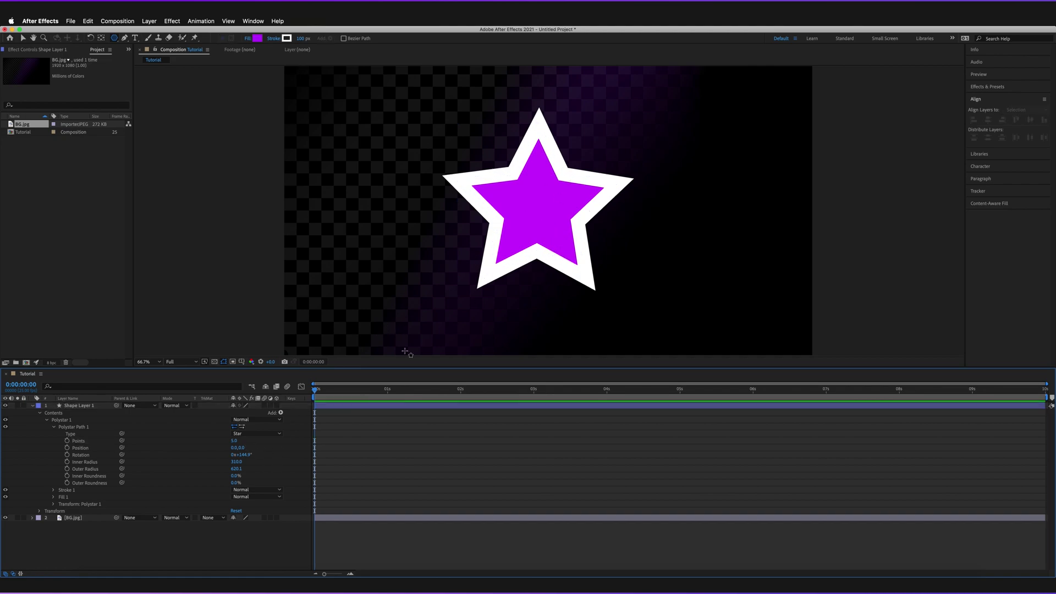
- Set the star's Points to 8, and delete the star's shape layer
click(235, 441)
key(Return)
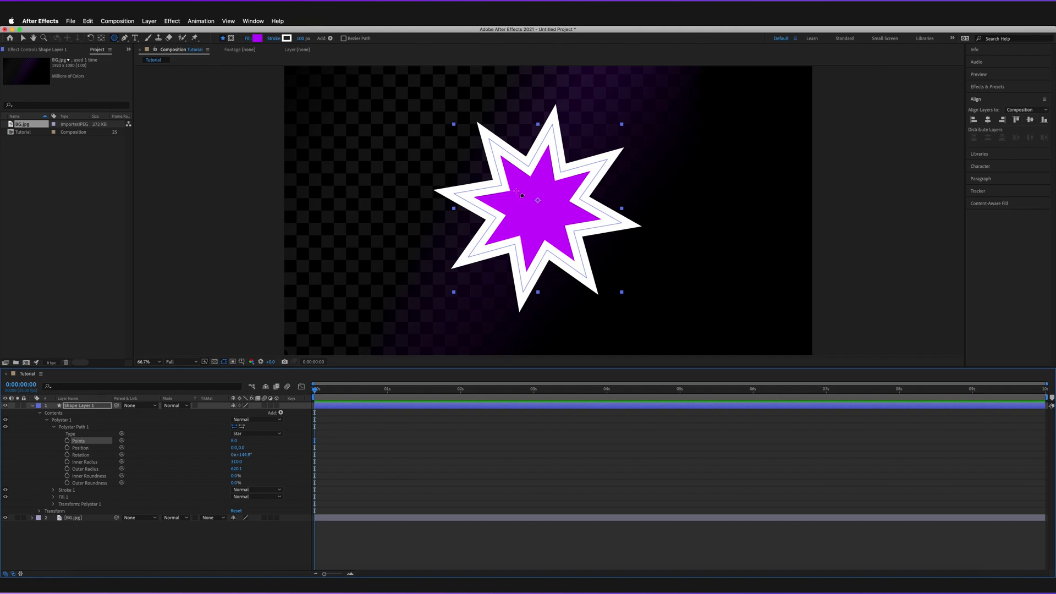
click(92, 407)
key(Delete)
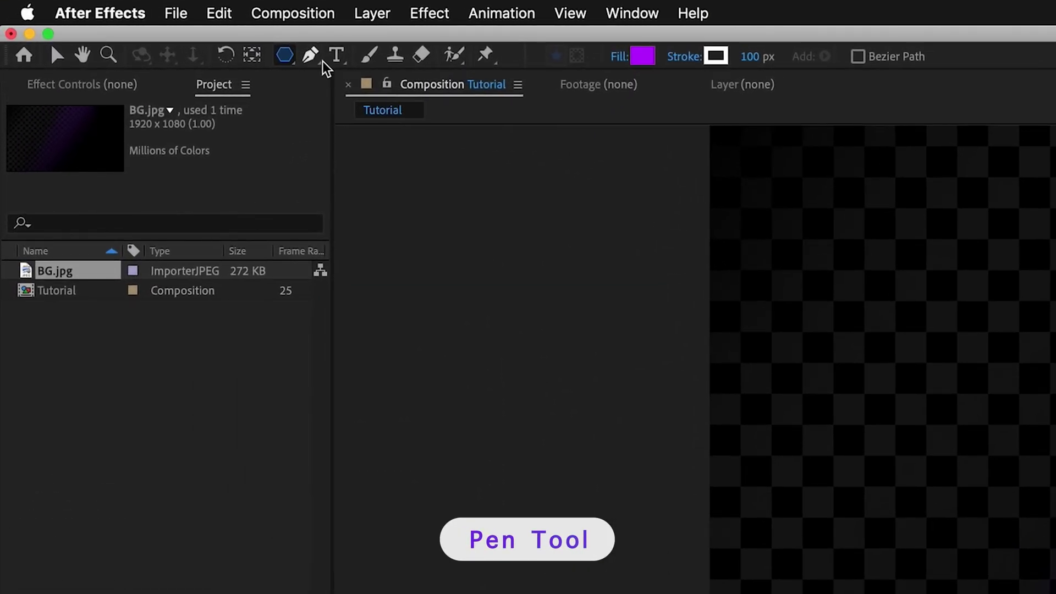
- Draw a closed, irregular six-point shape with straight edges across the middle of the composition using the Pen tool
click(305, 57)
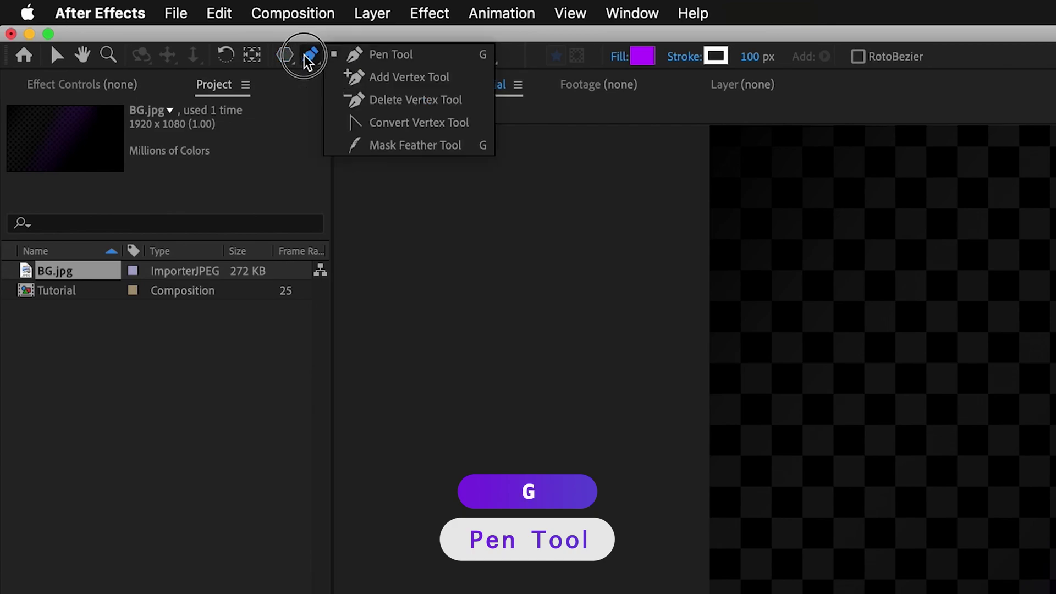
click(383, 55)
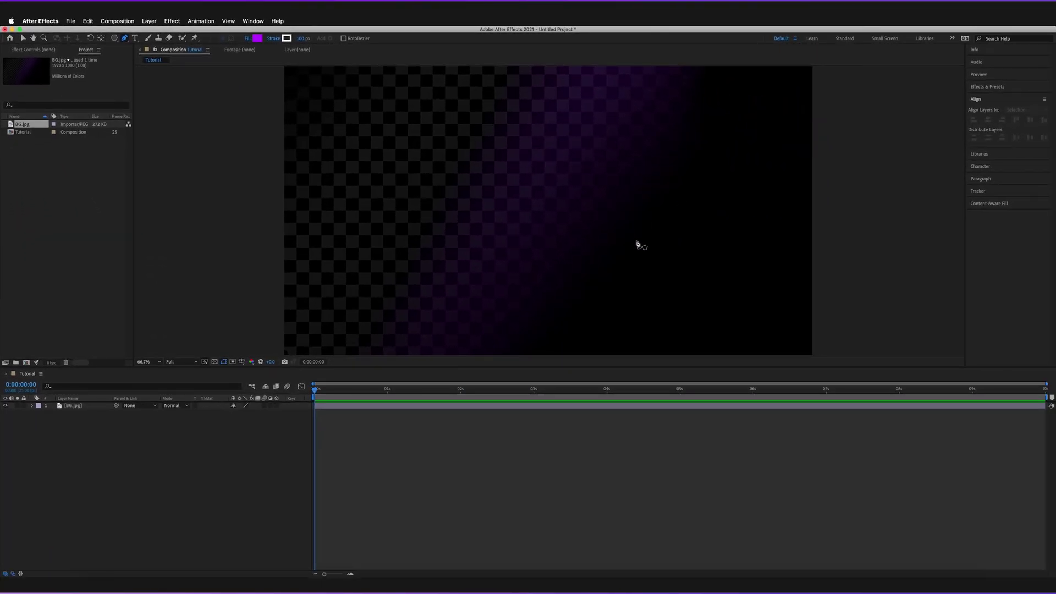
click(494, 121)
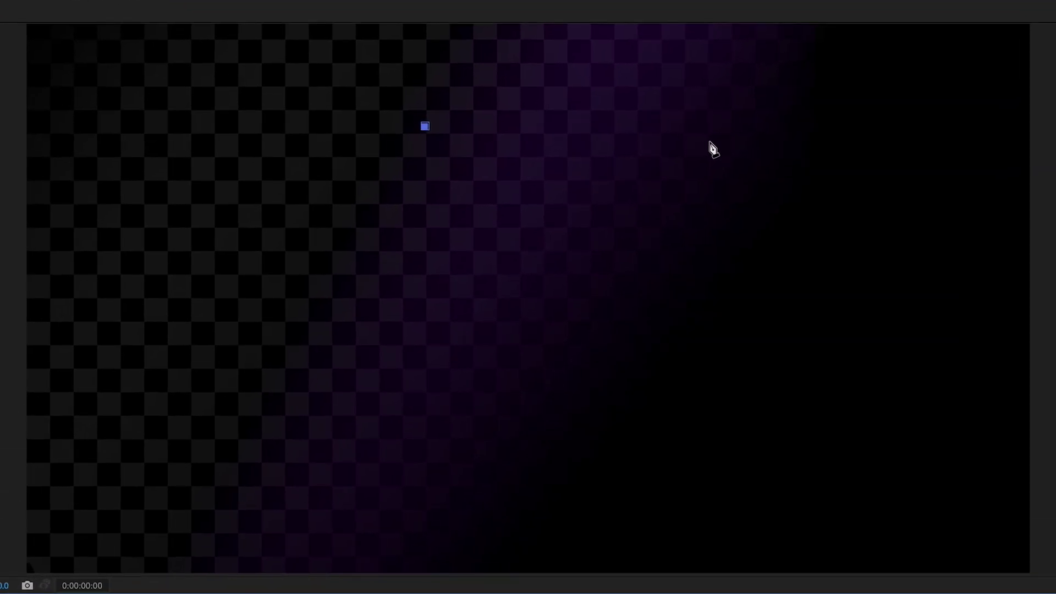
click(710, 141)
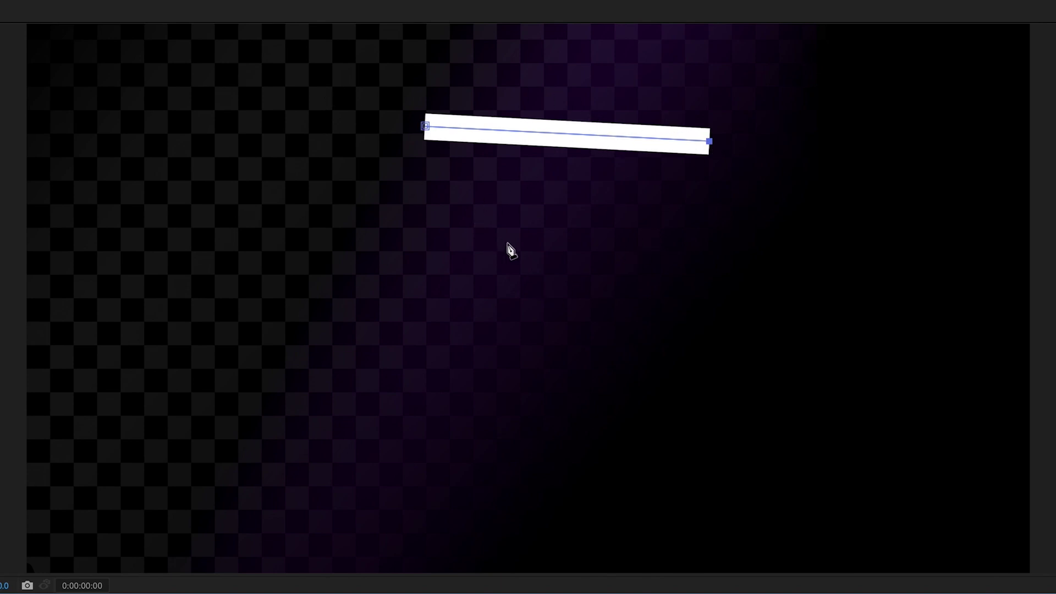
click(781, 330)
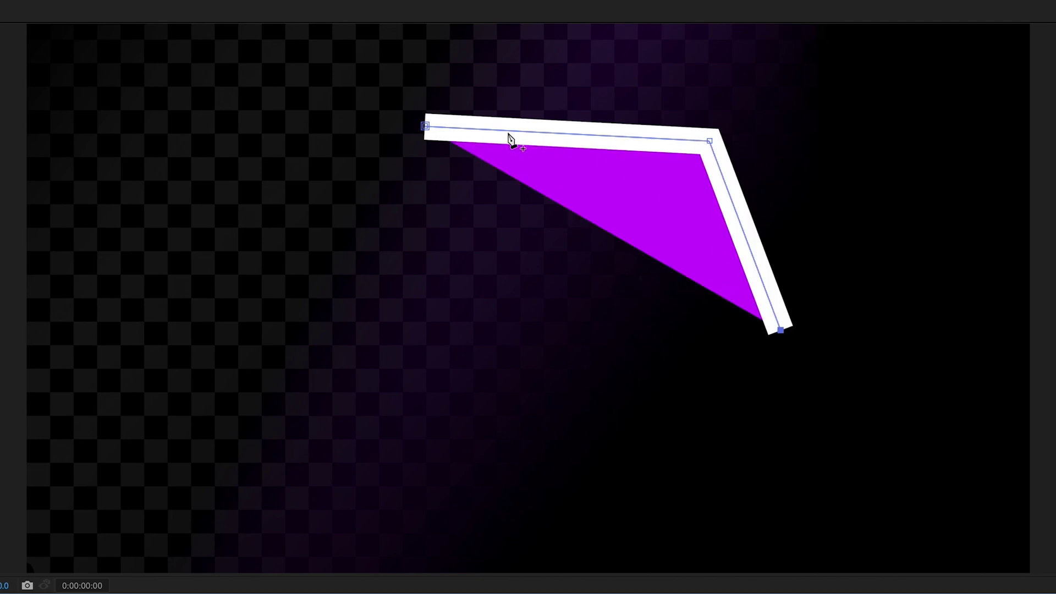
click(463, 413)
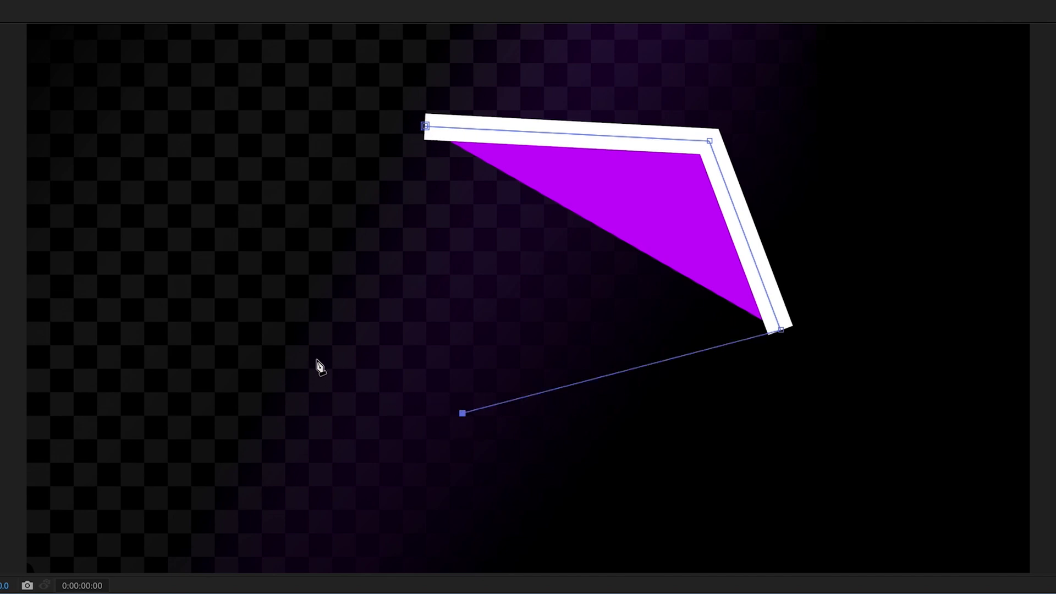
click(268, 315)
click(184, 169)
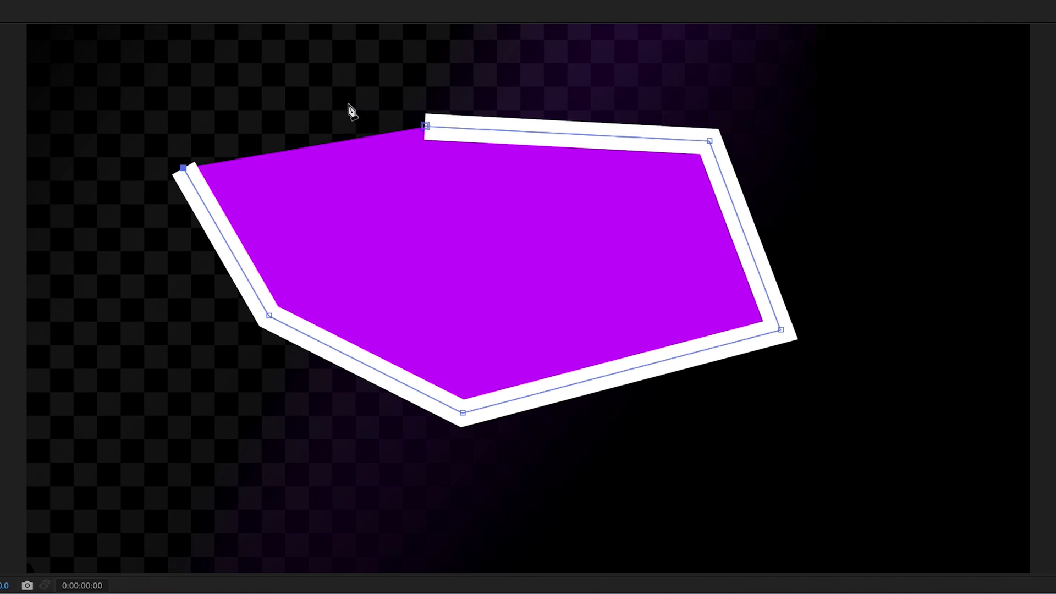
click(426, 128)
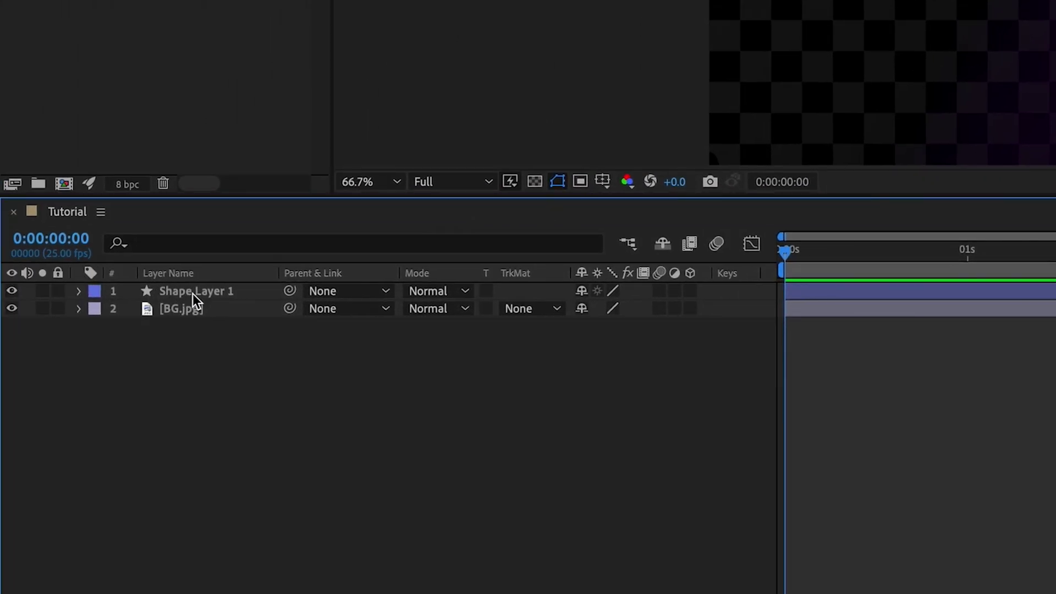
- Expand Shape Layer 1 down to Path 1 inside Shape 1, and select its Path property
click(192, 293)
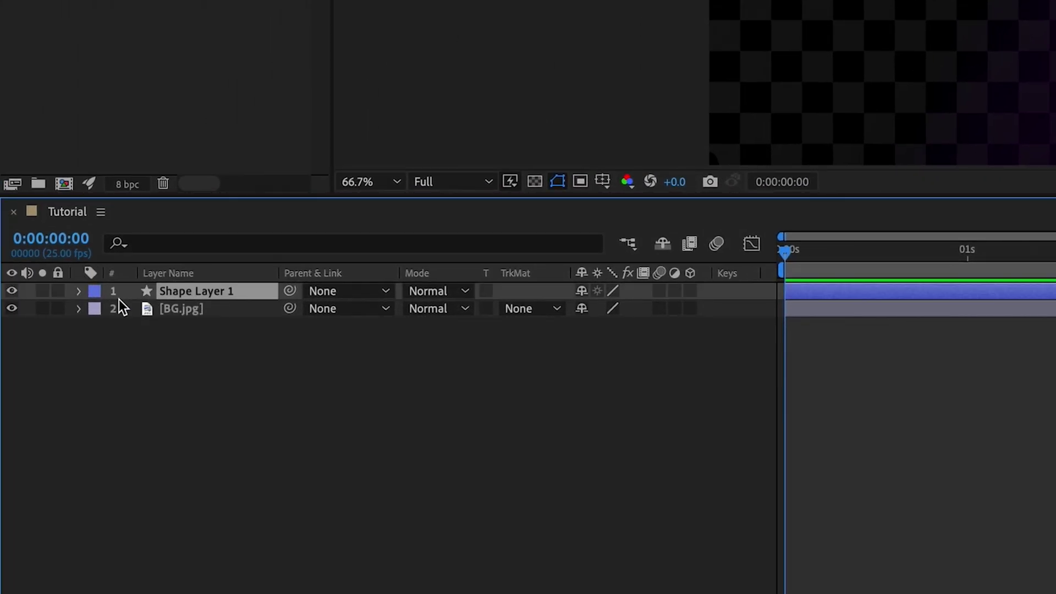
click(81, 291)
click(97, 310)
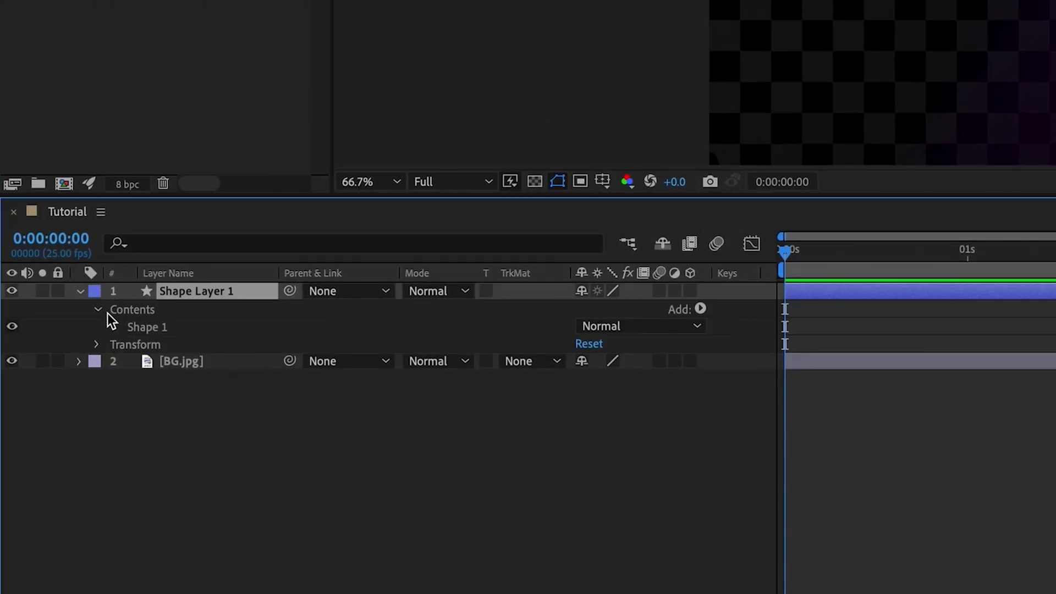
click(114, 327)
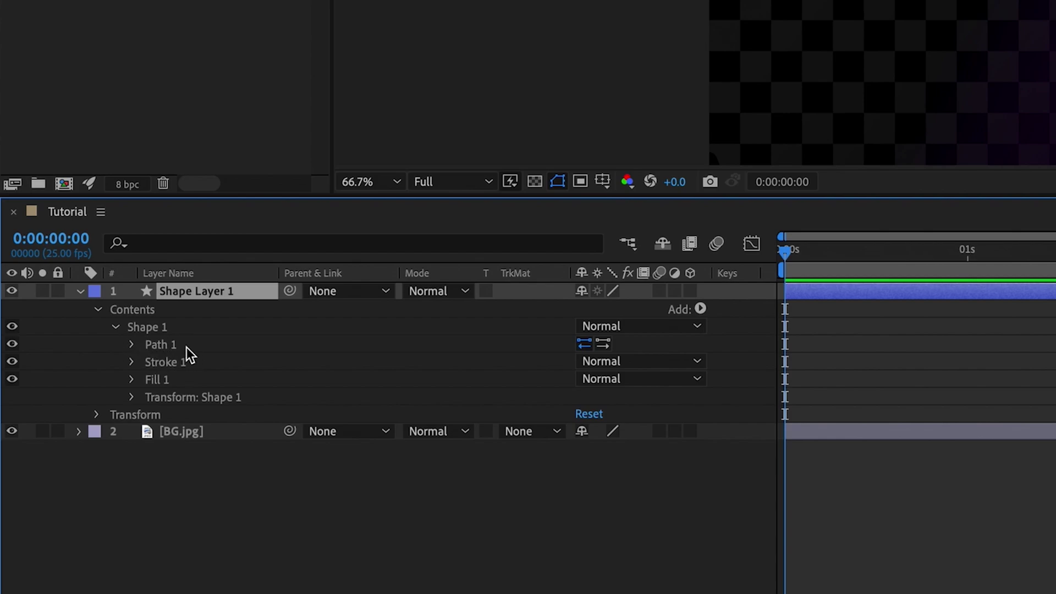
click(131, 344)
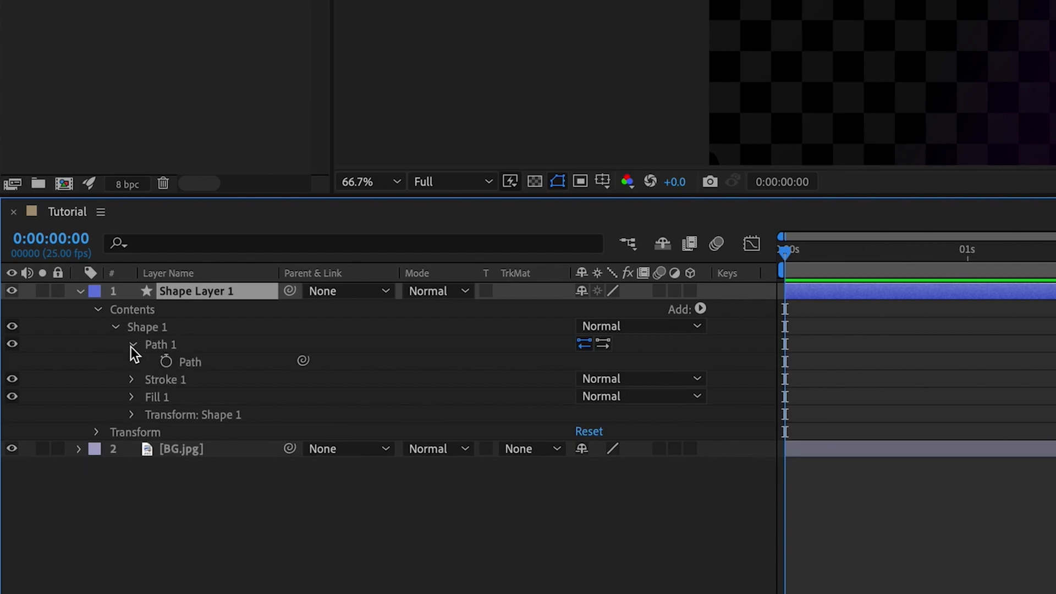
click(192, 363)
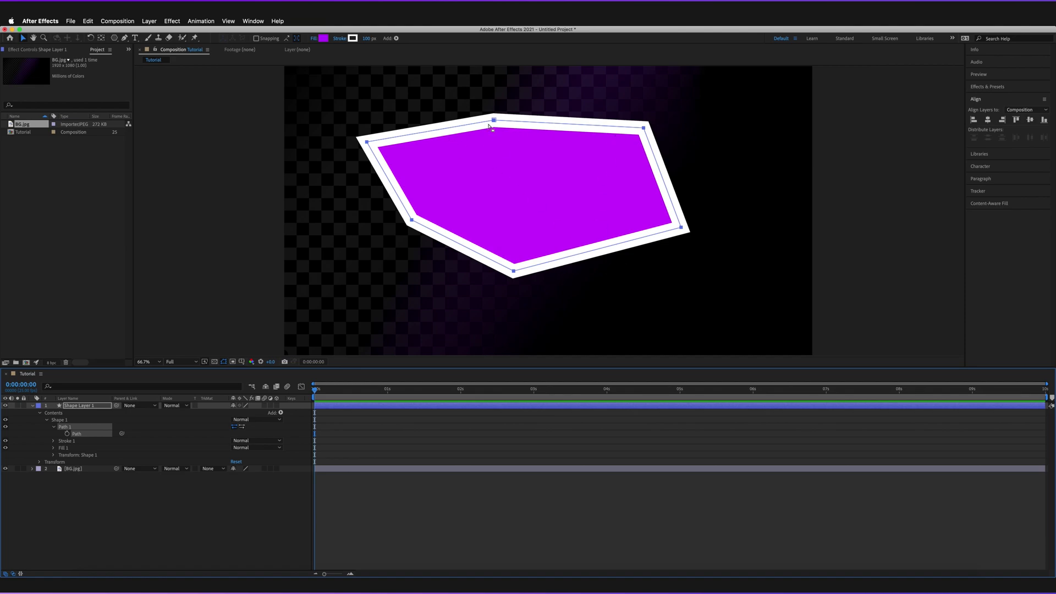
- Delete the shape layer holding the straight-edged pen shape
click(651, 209)
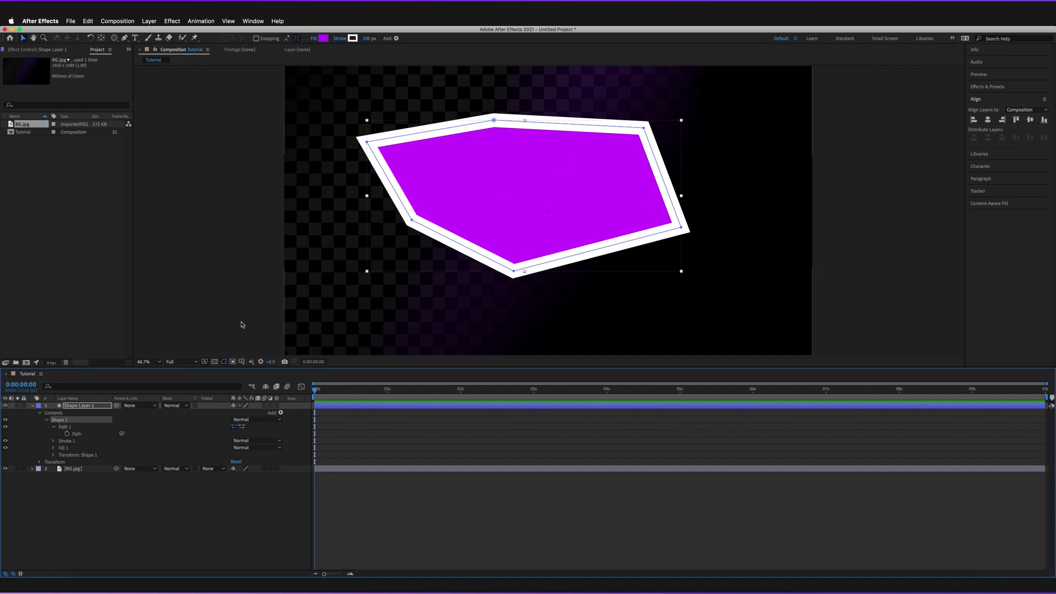
click(83, 406)
key(Delete)
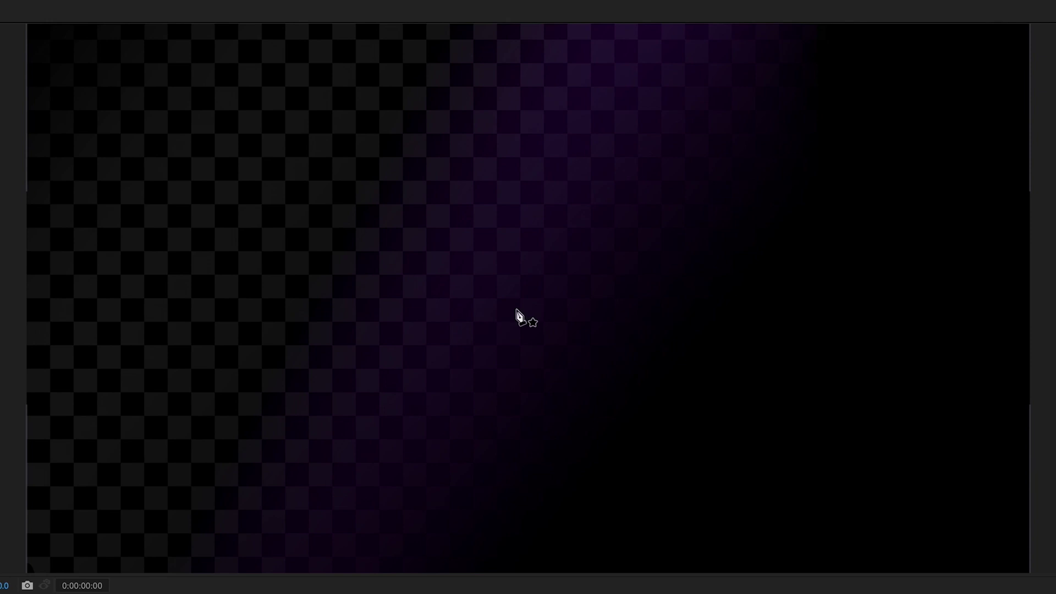
- Draw a closed seven-point freeform shape with smooth curved edges across the composition using the Pen tool, pulling out Bezier handles
click(444, 166)
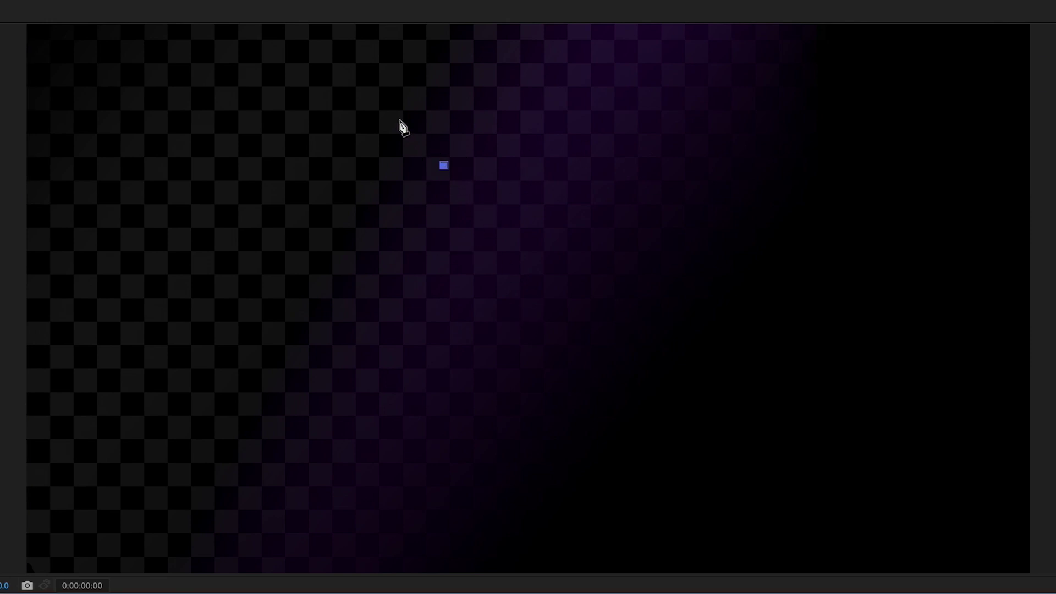
mouse_move(681, 202)
mouse_down()
mouse_move(767, 305)
mouse_move(733, 317)
mouse_move(570, 275)
mouse_move(783, 341)
mouse_move(806, 113)
mouse_move(744, 97)
mouse_move(898, 208)
mouse_move(753, 365)
mouse_up()
drag(837, 320, 880, 309)
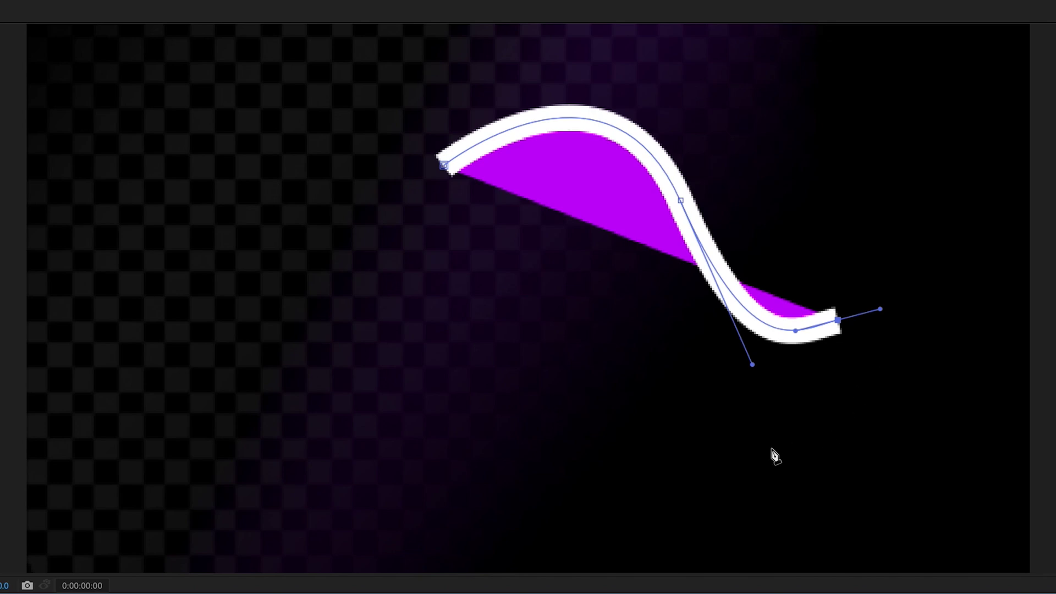
drag(820, 502, 680, 521)
drag(499, 431, 361, 462)
drag(258, 383, 280, 259)
drag(419, 283, 449, 286)
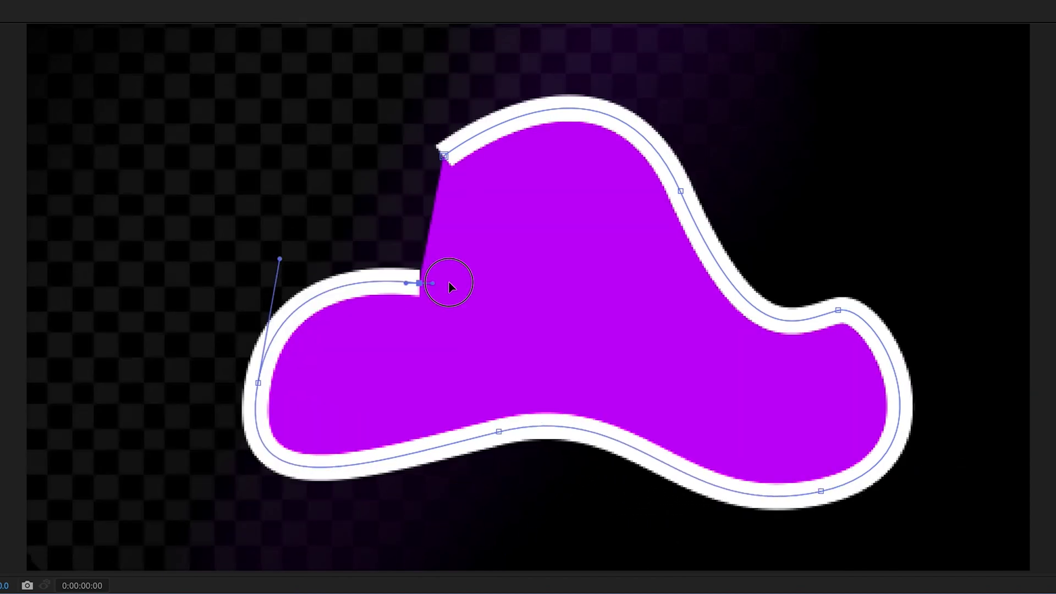
drag(444, 157, 514, 110)
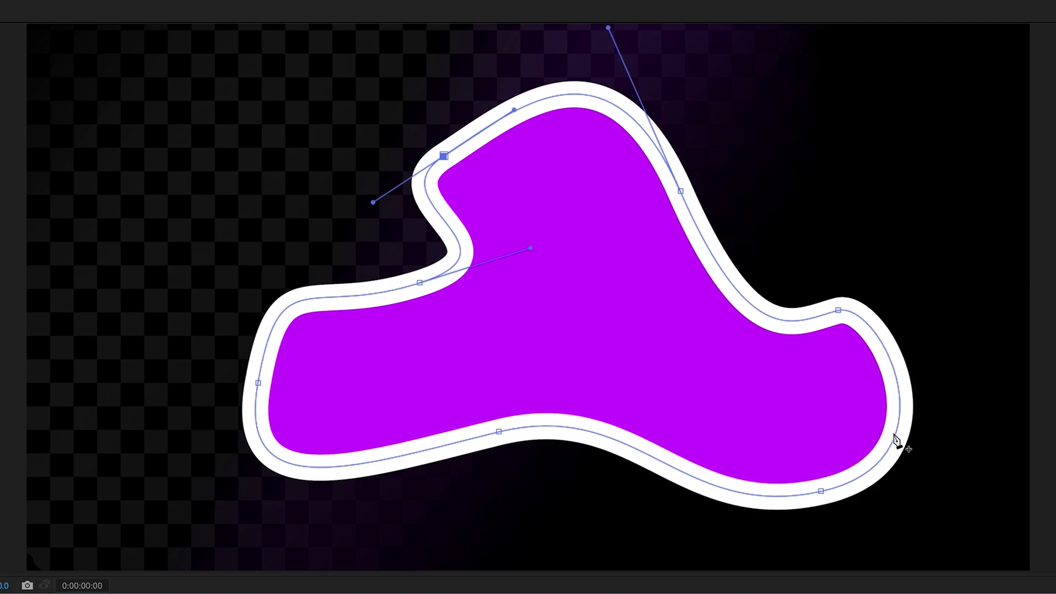
- Start a separate curved path beside the freeform shape, with horizontal handles on its first point and vertical handles on its second
click(828, 118)
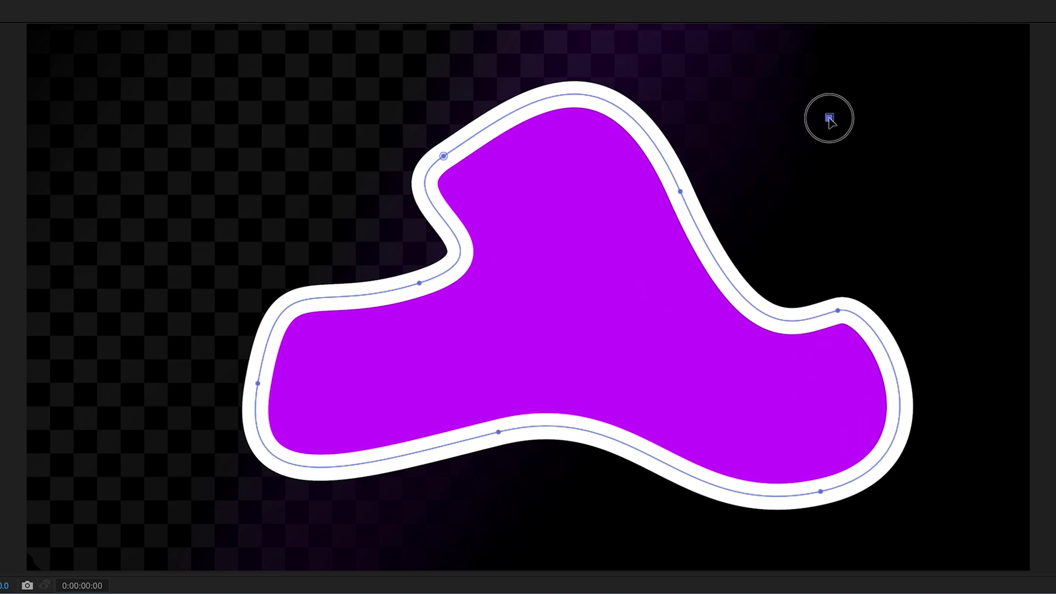
drag(832, 115, 894, 117)
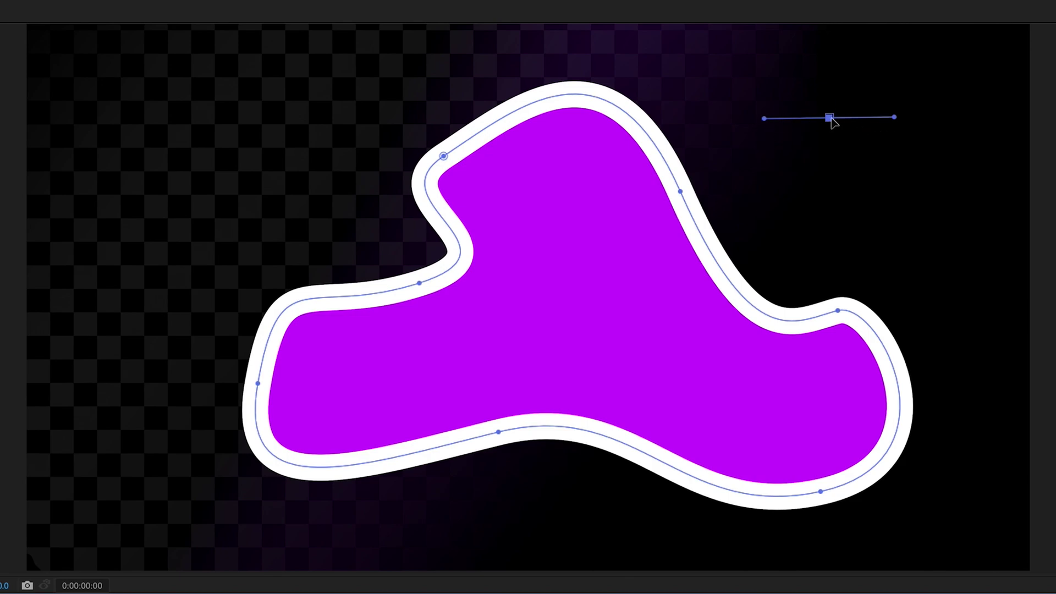
click(975, 216)
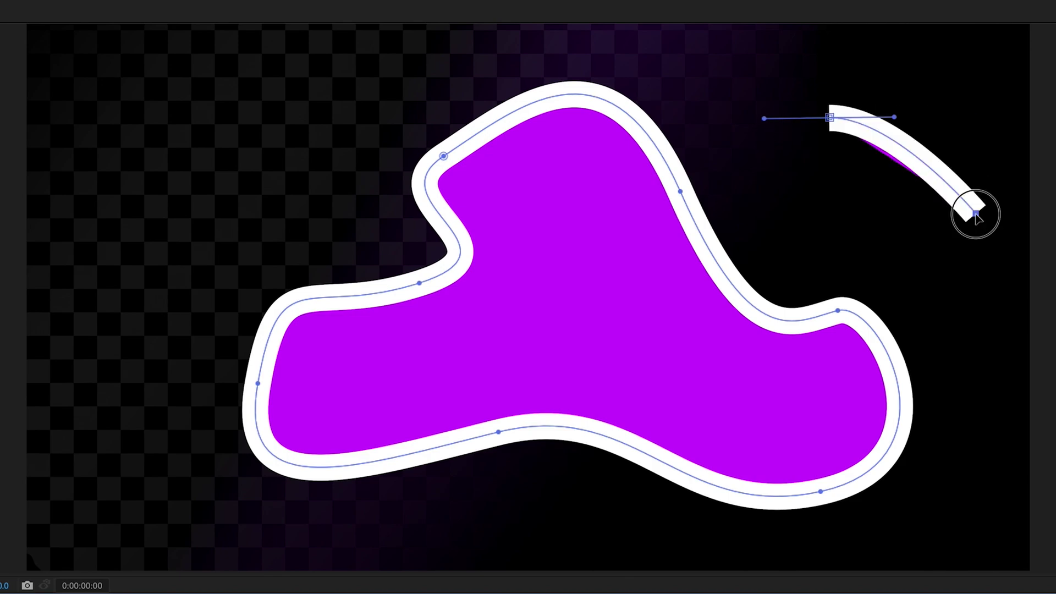
drag(976, 216, 977, 319)
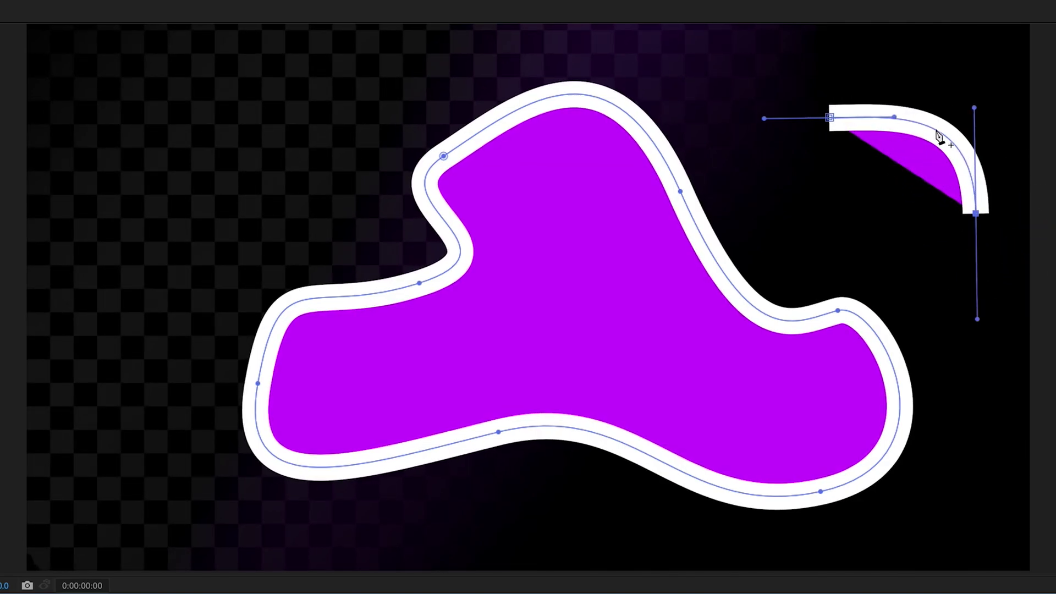